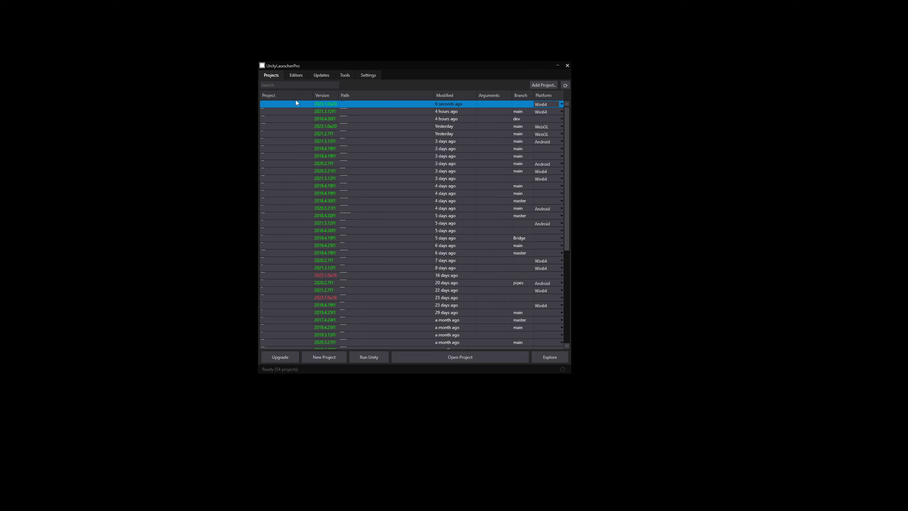
# - Select the 2021.3.12f1 editor and start a new project with it
pyautogui.click(296, 76)
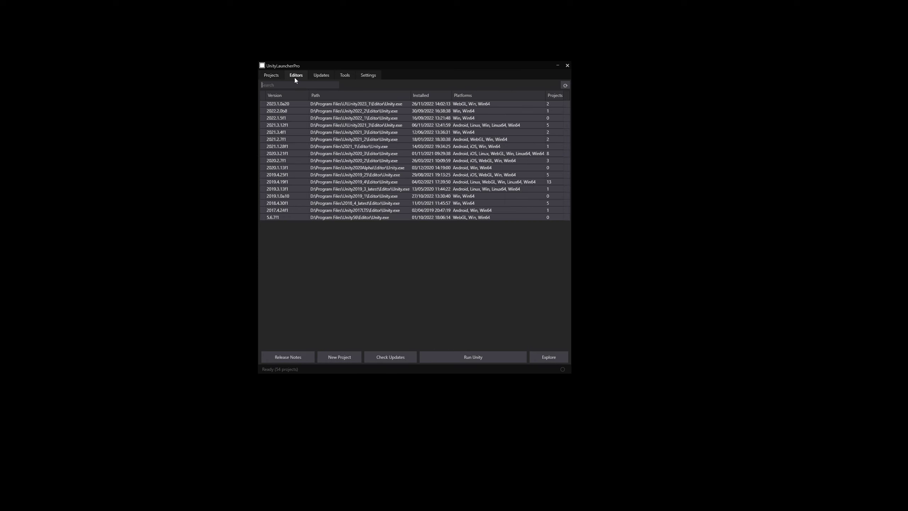
pyautogui.click(299, 125)
pyautogui.click(336, 357)
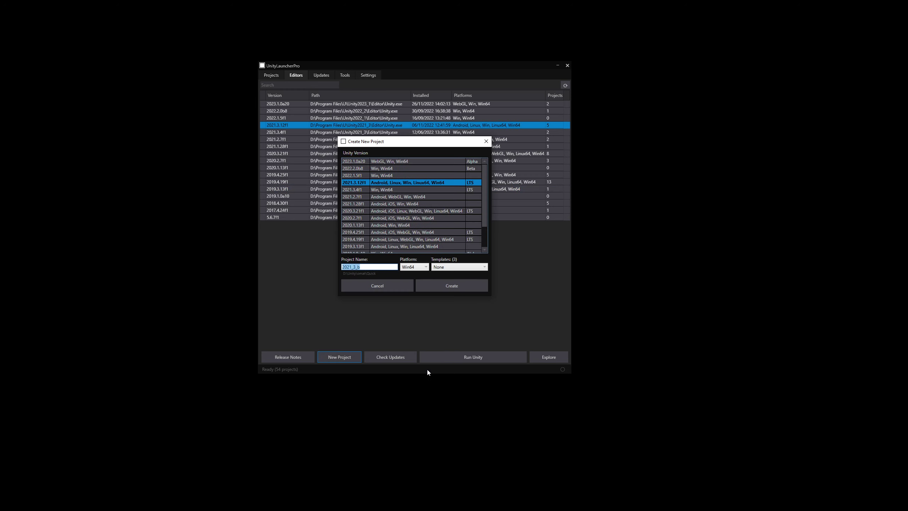
# - Name the project ErebusDFAO_SS and confirm to create it
pyautogui.write('e')
pyautogui.press('BackSpace')
pyautogui.press('BackSpace')
pyautogui.press('BackSpace')
pyautogui.write('Ere')
pyautogui.press('Return')
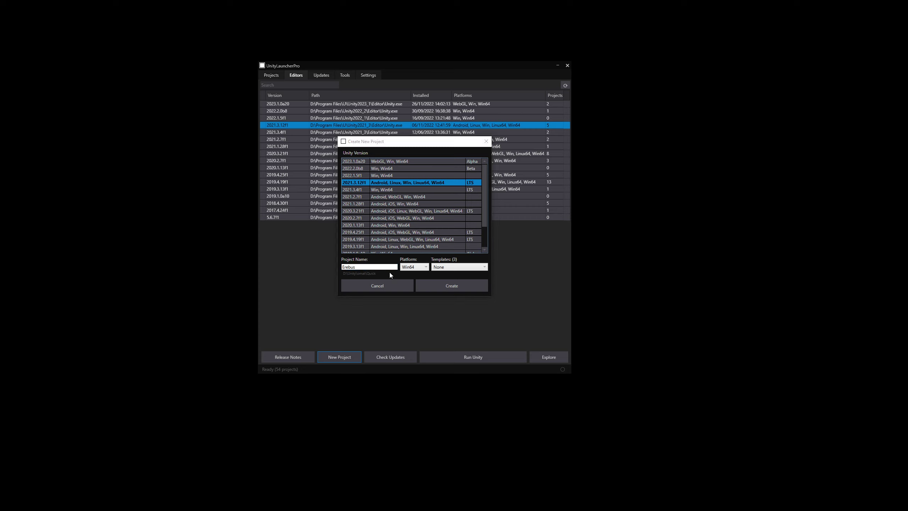
pyautogui.click(377, 268)
pyautogui.write('FAO_SS')
pyautogui.press('Return')
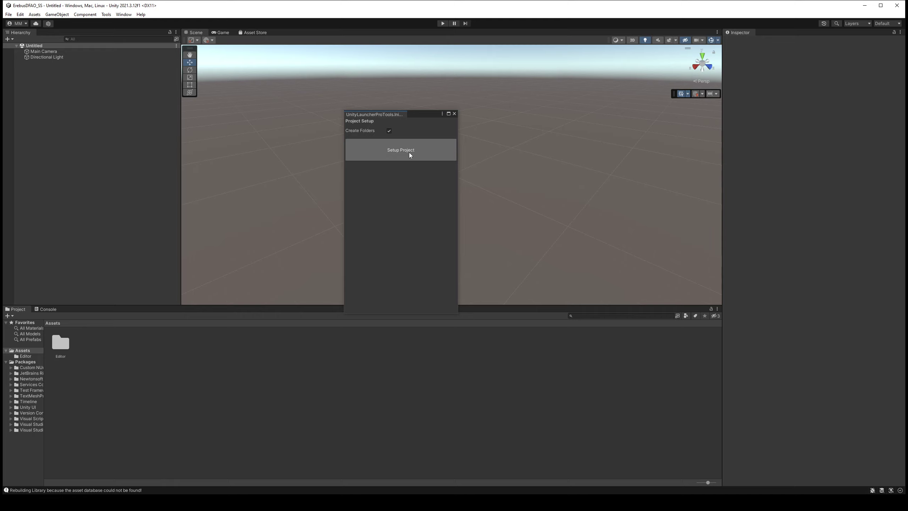
# - Run Setup Project for standard folders and Main scene, then apply the Game/Scene side-by-side layout
pyautogui.click(409, 151)
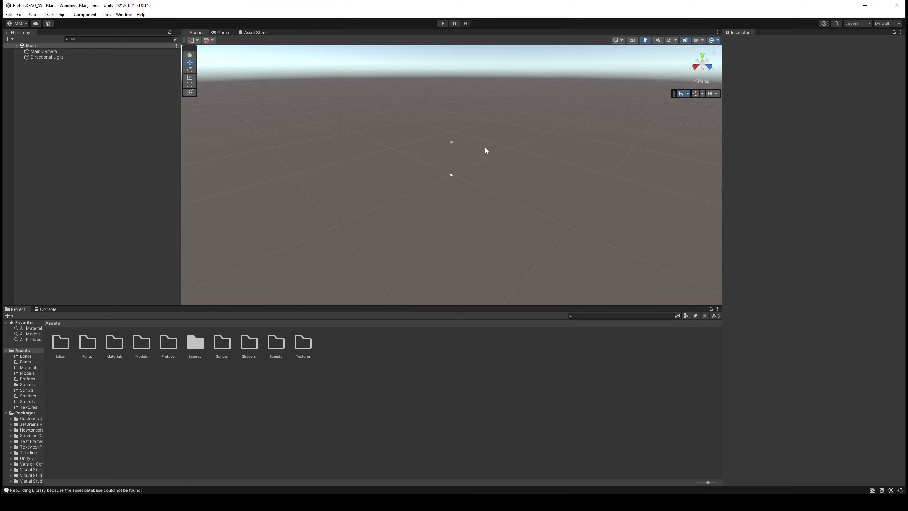
pyautogui.click(888, 23)
pyautogui.click(878, 42)
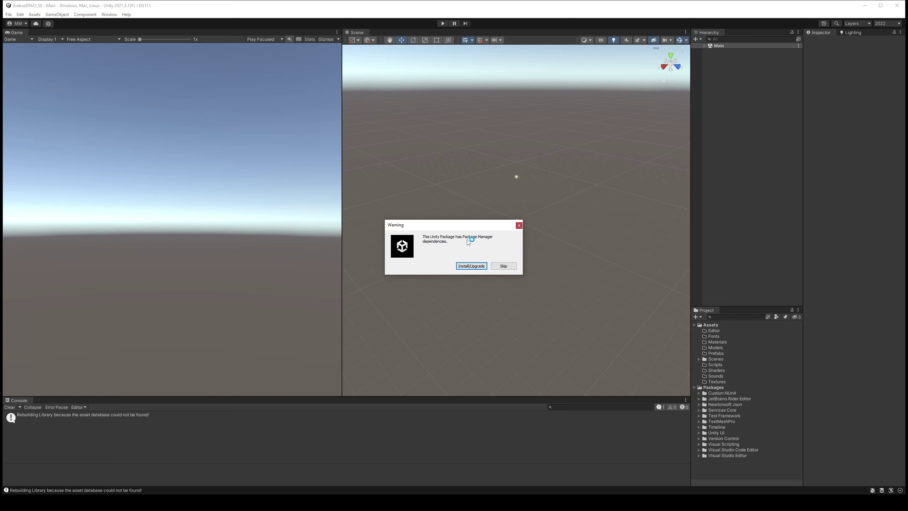
# - Install the required dependencies and import all files of the Erebus package
pyautogui.click(473, 266)
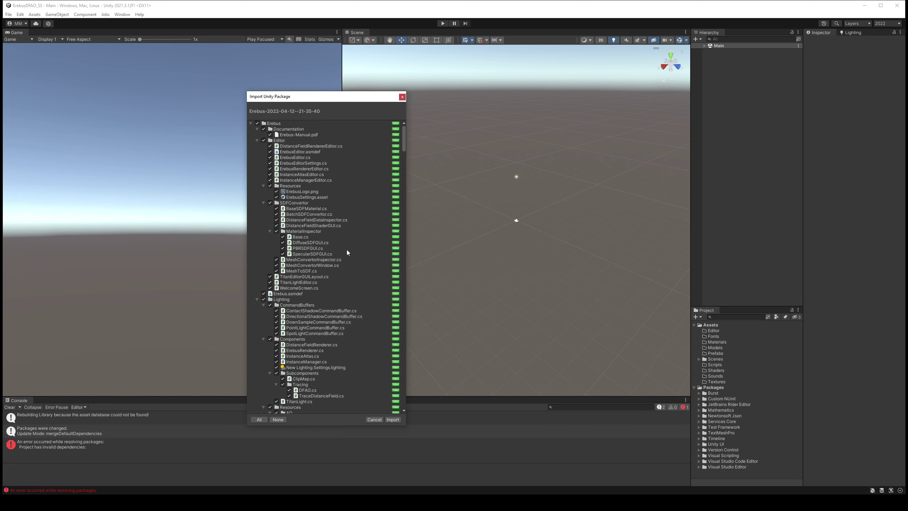
pyautogui.moveTo(405, 140); pyautogui.dragTo(418, 411)
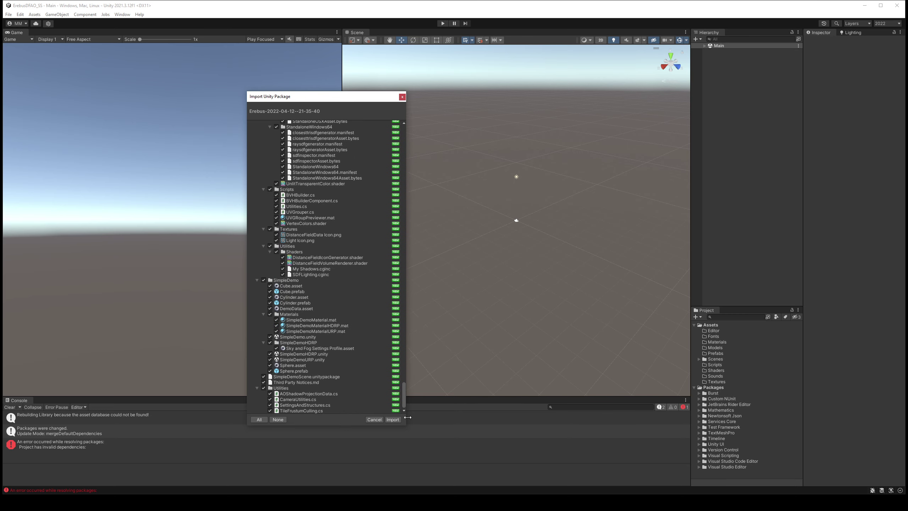
pyautogui.click(393, 419)
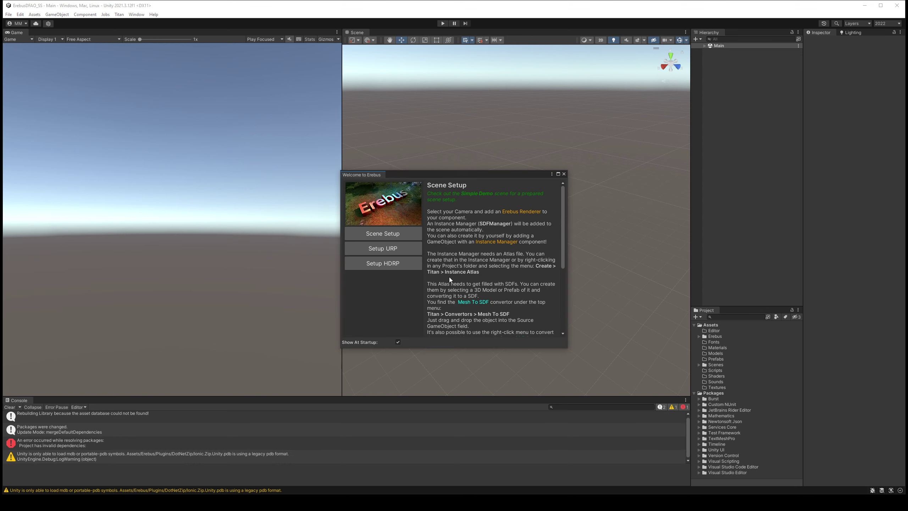
# - Move and enlarge the Welcome to Erebus guide to read Scene Setup, then close it
pyautogui.moveTo(422, 177); pyautogui.dragTo(438, 99)
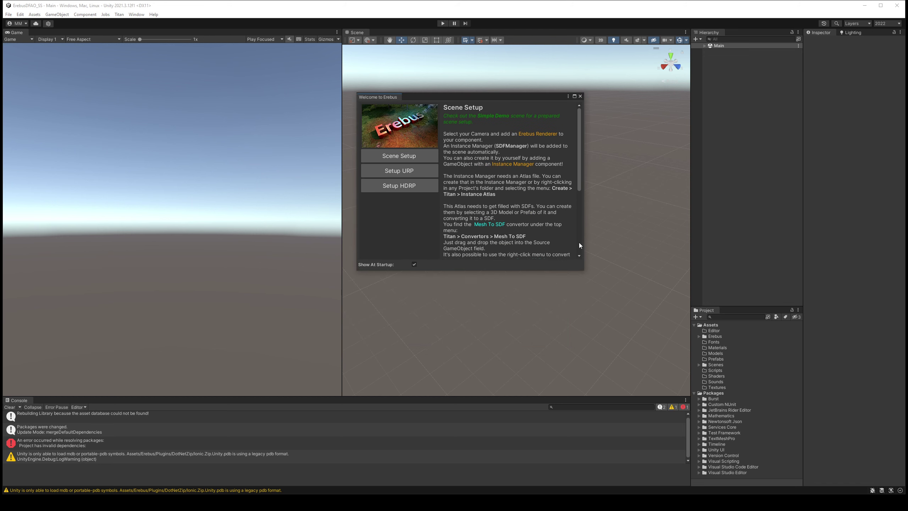
pyautogui.moveTo(573, 270)
pyautogui.mouseDown()
pyautogui.moveTo(570, 362)
pyautogui.moveTo(549, 403)
pyautogui.mouseUp()
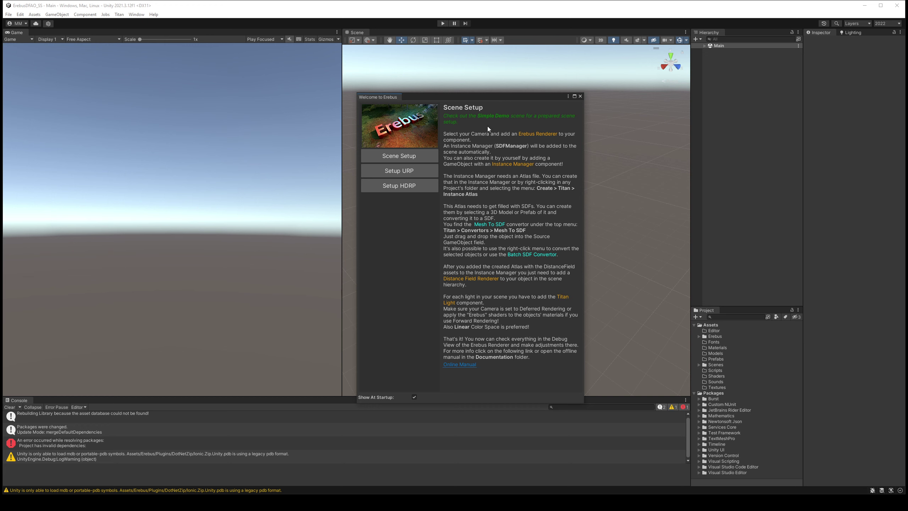
pyautogui.moveTo(484, 95); pyautogui.dragTo(502, 67)
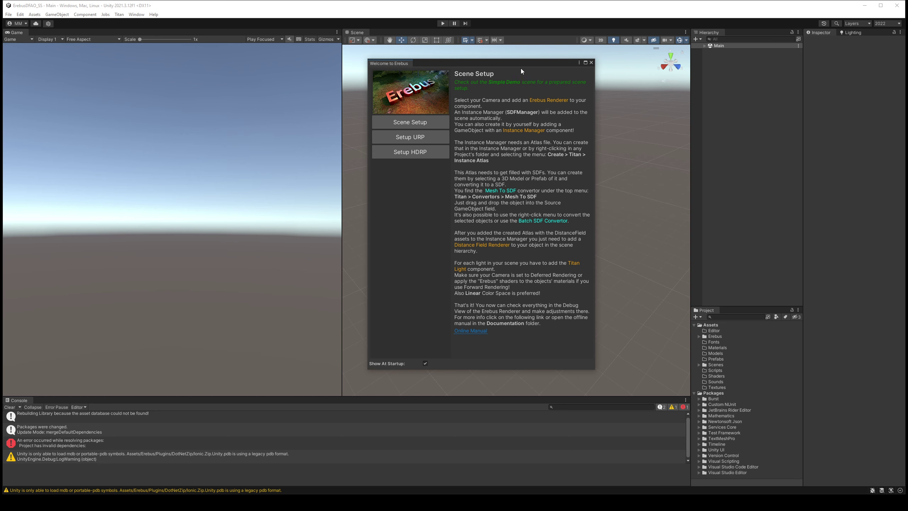
pyautogui.click(429, 121)
pyautogui.click(591, 62)
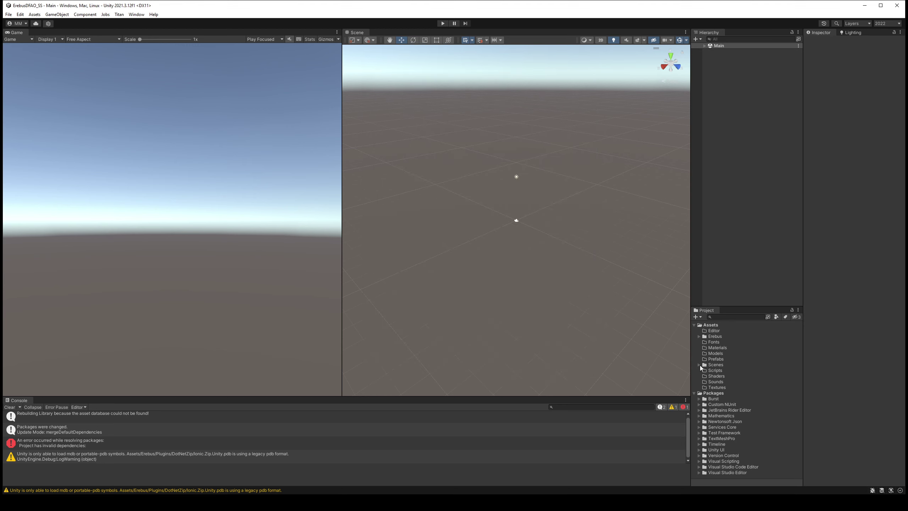
# - Open the Erebus > SimpleDemo scene and run it in Play mode
pyautogui.click(705, 338)
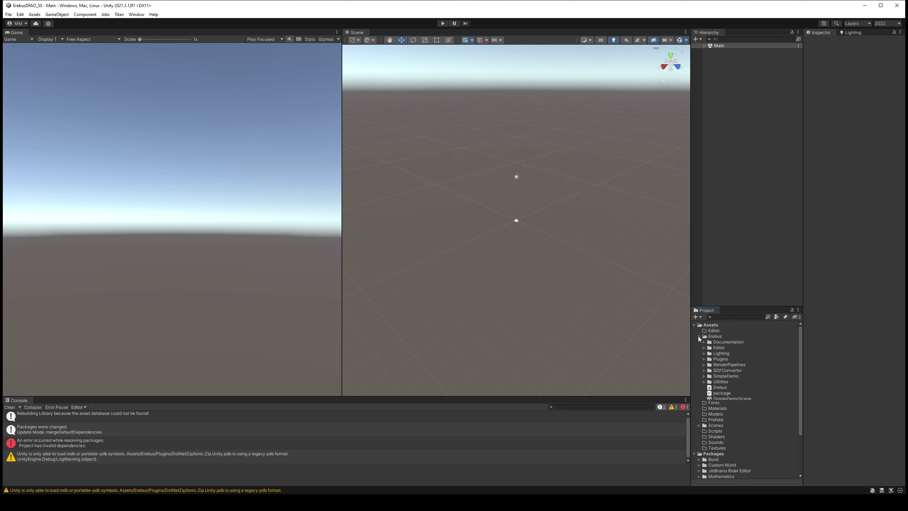
pyautogui.click(704, 376)
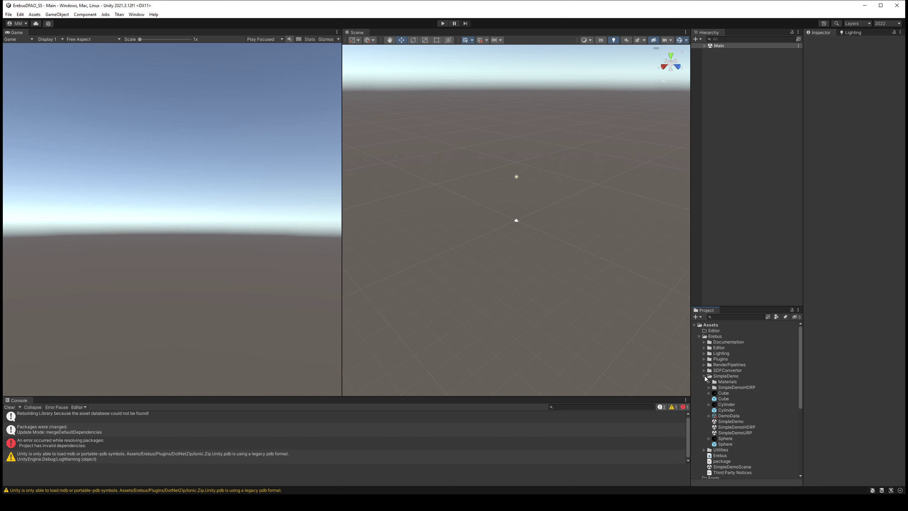
pyautogui.doubleClick(739, 422)
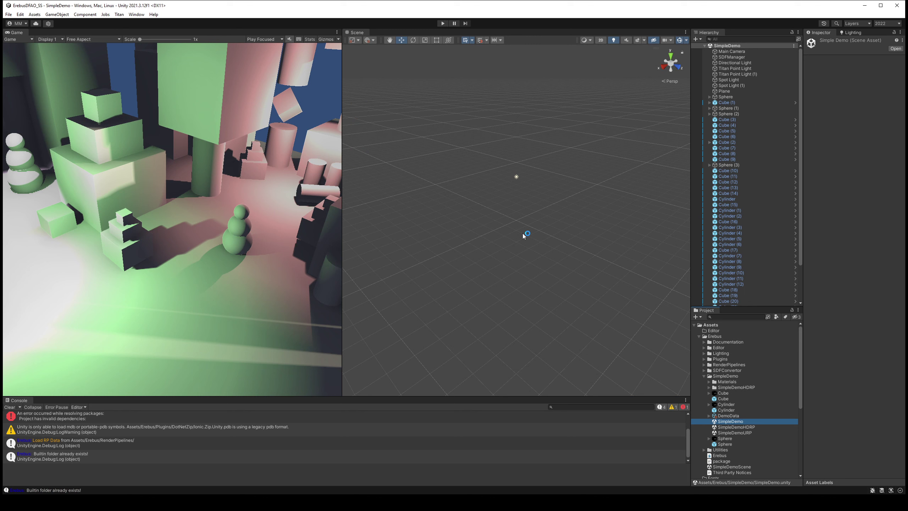
pyautogui.click(442, 24)
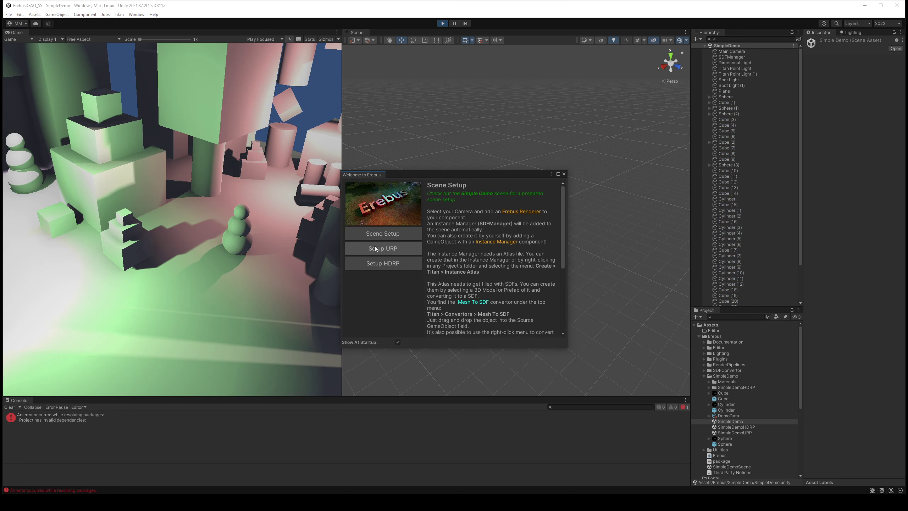
pyautogui.moveTo(468, 172); pyautogui.dragTo(464, 50)
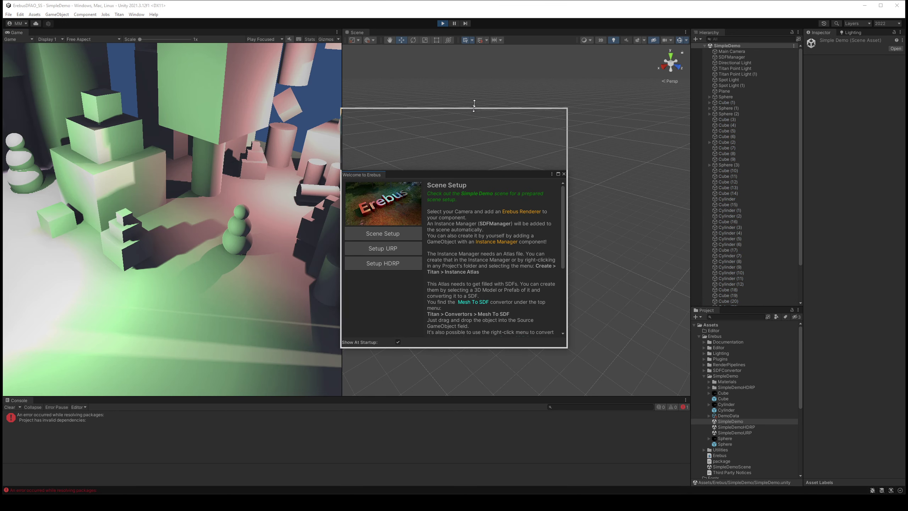
pyautogui.press('q')
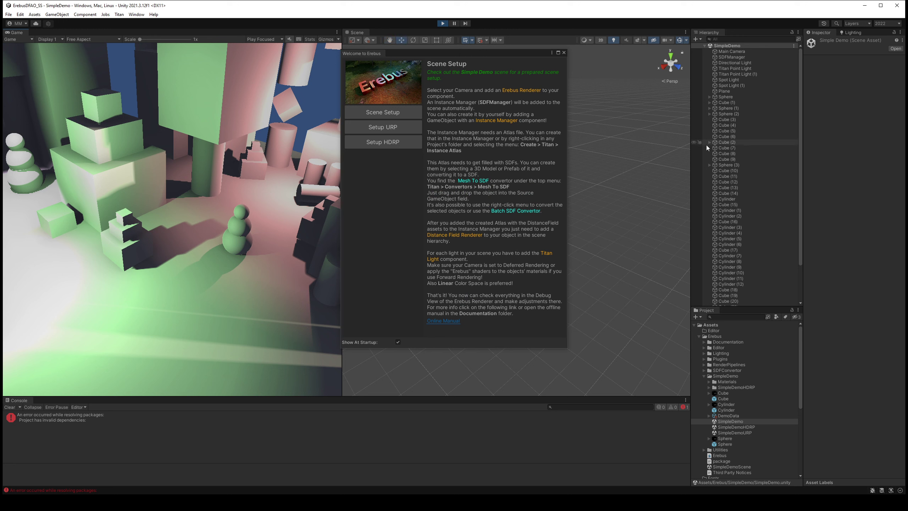
# - Toggle SDFManager's active checkbox off and on repeatedly, leave it enabled, then select Cube (9)
pyautogui.click(753, 58)
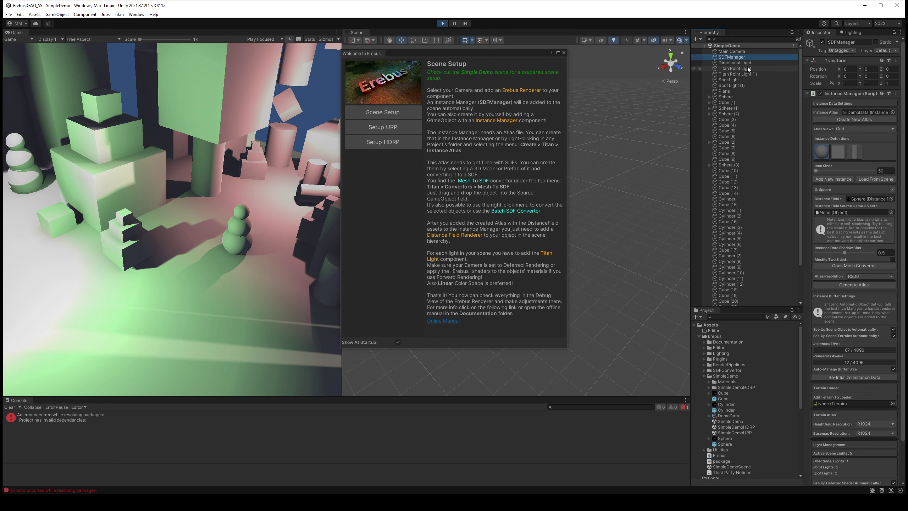
pyautogui.click(822, 42)
pyautogui.click(822, 42)
pyautogui.click(822, 42)
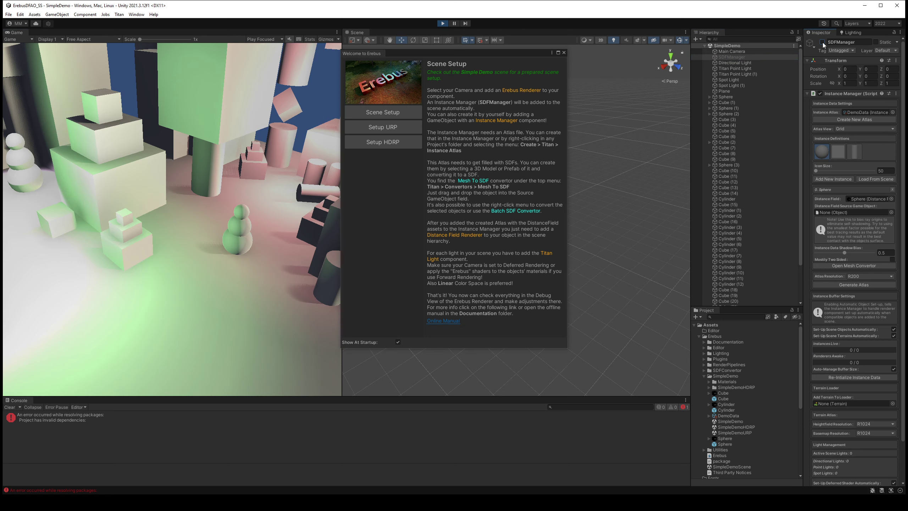
pyautogui.click(822, 42)
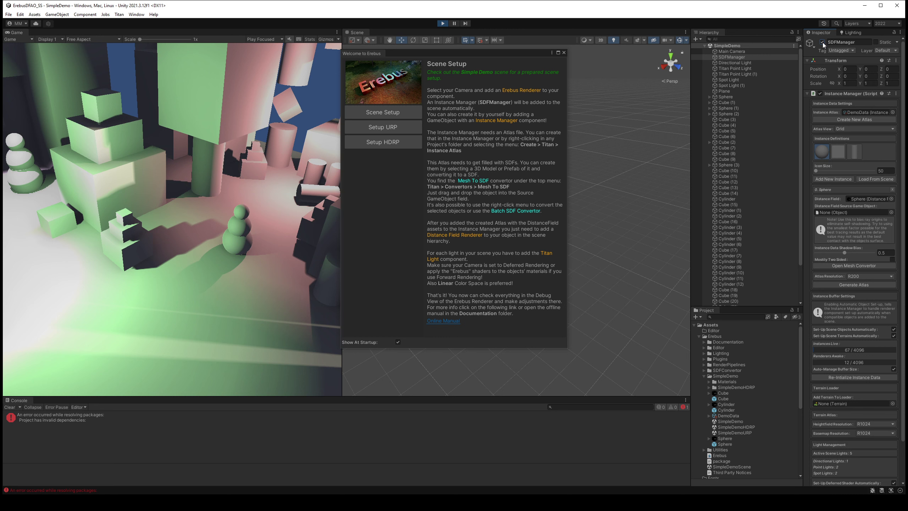
pyautogui.click(823, 42)
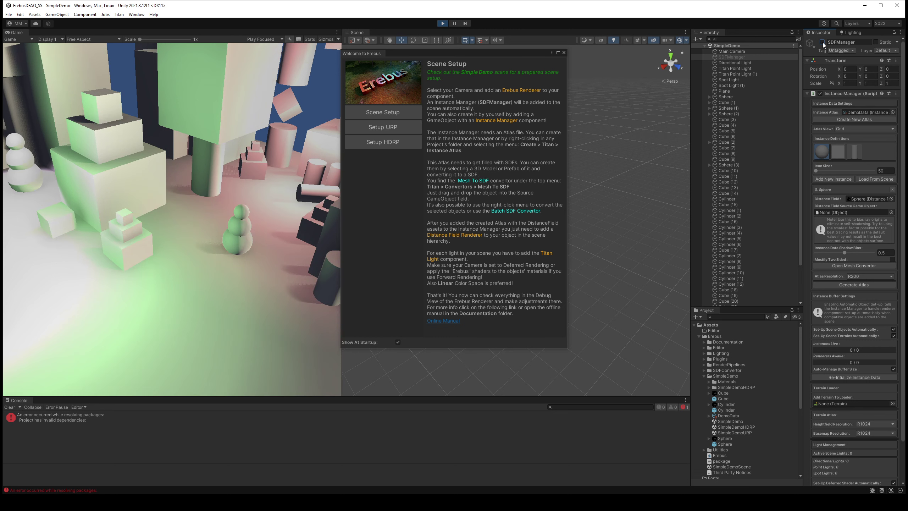
pyautogui.click(823, 42)
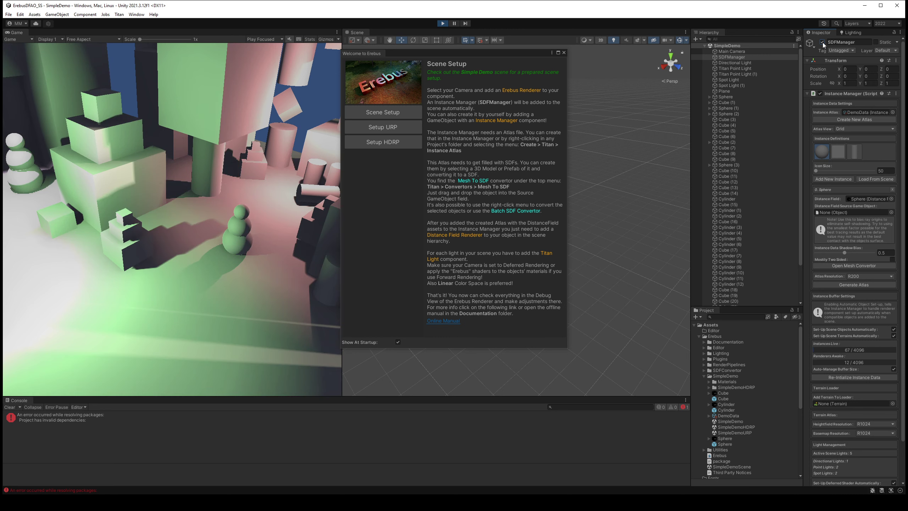
pyautogui.click(751, 160)
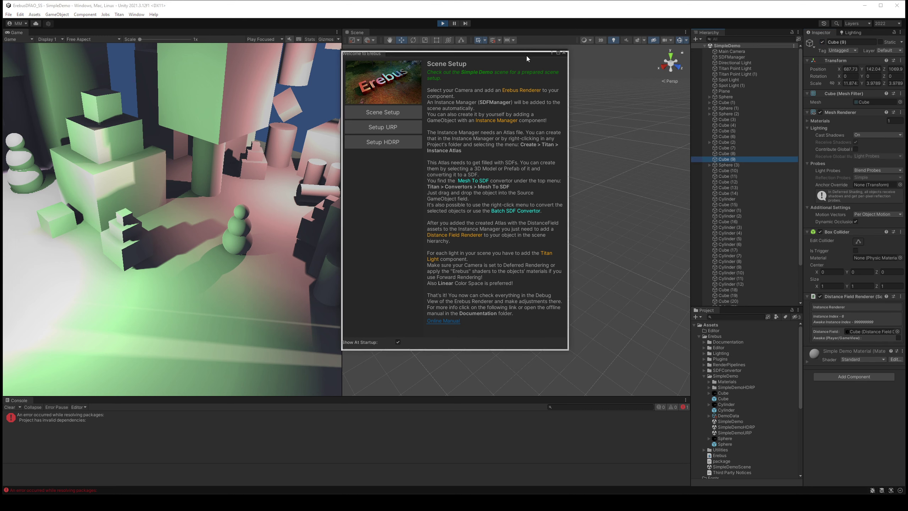
# - Move the welcome guide aside and shift the snowman's sphere up and to the left
pyautogui.moveTo(526, 53)
pyautogui.mouseDown()
pyautogui.moveTo(620, 203)
pyautogui.moveTo(743, 151)
pyautogui.mouseUp()
pyautogui.press('f')
pyautogui.moveTo(458, 142)
pyautogui.mouseDown(button='right')
pyautogui.moveTo(454, 81)
pyautogui.moveTo(408, 181)
pyautogui.mouseUp(button='right')
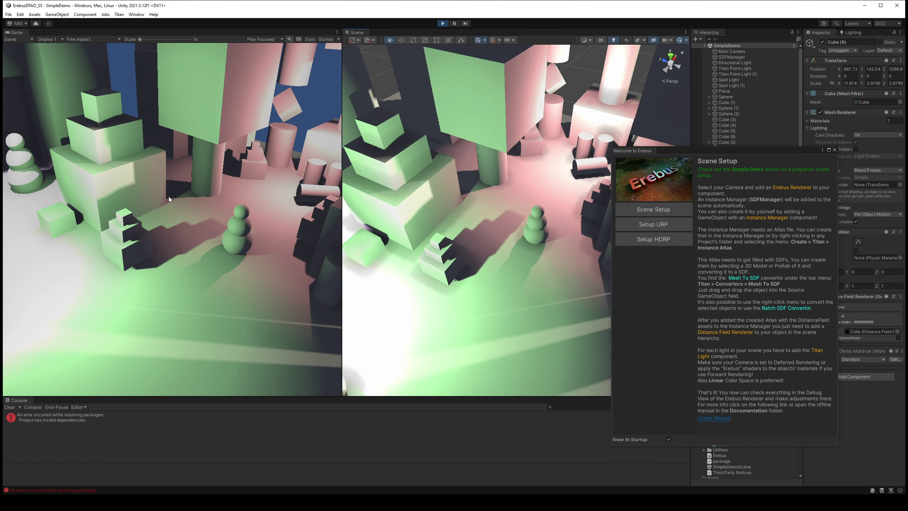
pyautogui.click(505, 233)
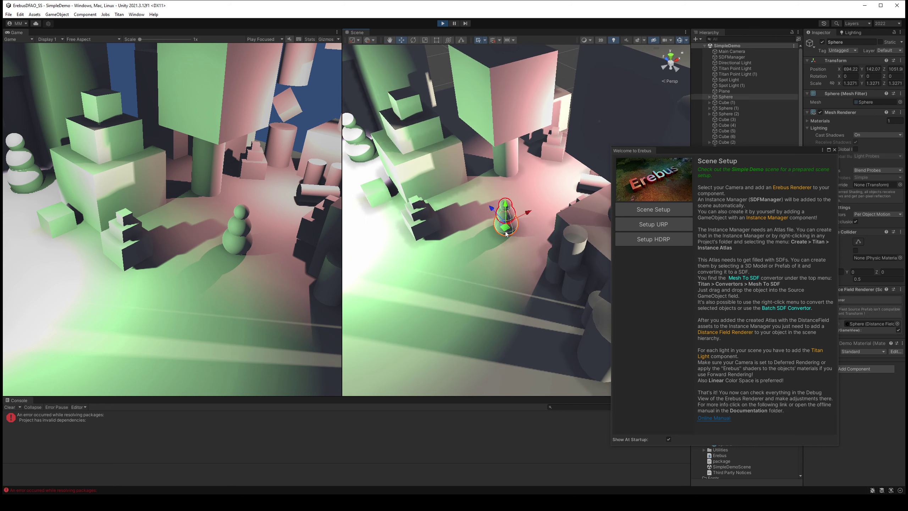
pyautogui.moveTo(505, 233)
pyautogui.mouseDown()
pyautogui.moveTo(496, 218)
pyautogui.moveTo(475, 226)
pyautogui.mouseUp()
pyautogui.press('f')
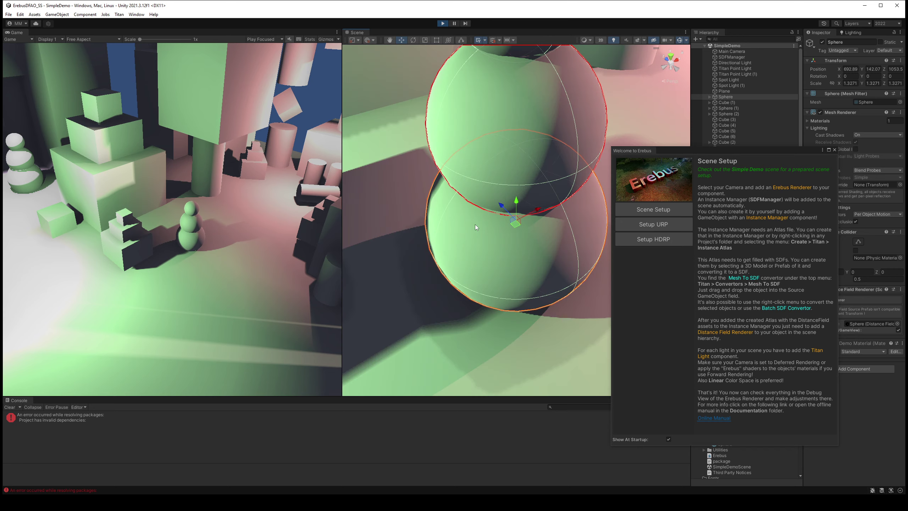
# - Raise the cube stack and lower it back to watch its shadow, then close the guide
pyautogui.scroll(-2, 475, 225)
pyautogui.scroll(-2, 468, 226)
pyautogui.scroll(-2, 459, 233)
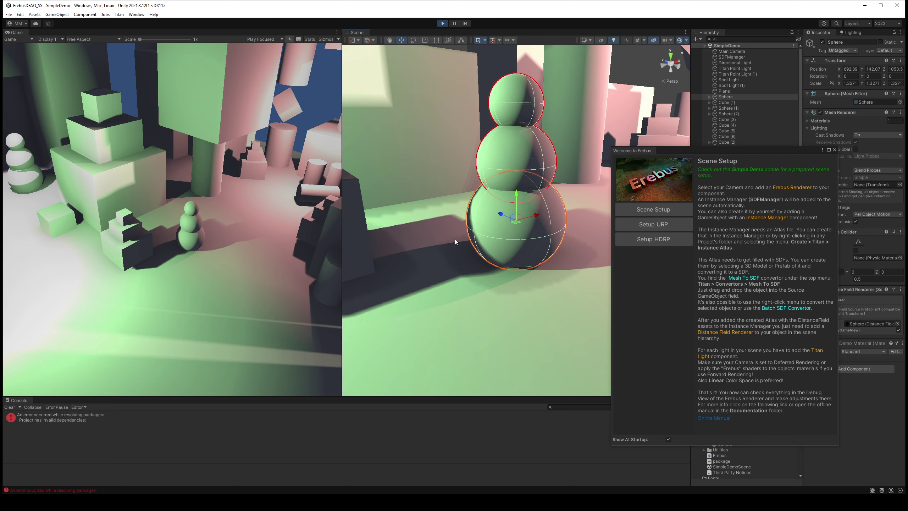
pyautogui.moveTo(455, 238)
pyautogui.mouseDown(button='right')
pyautogui.moveTo(566, 197)
pyautogui.moveTo(682, 213)
pyautogui.moveTo(507, 241)
pyautogui.moveTo(482, 233)
pyautogui.mouseUp(button='right')
pyautogui.click(482, 232)
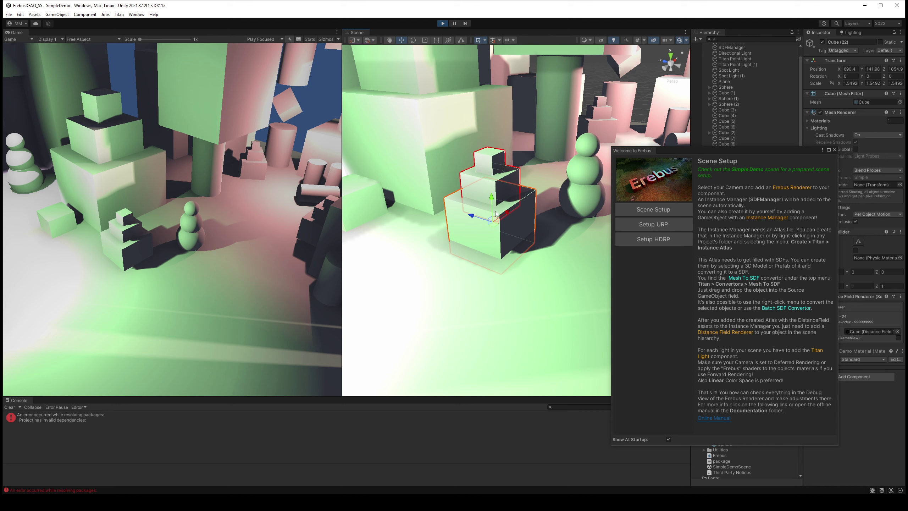
pyautogui.moveTo(495, 214); pyautogui.dragTo(499, 170)
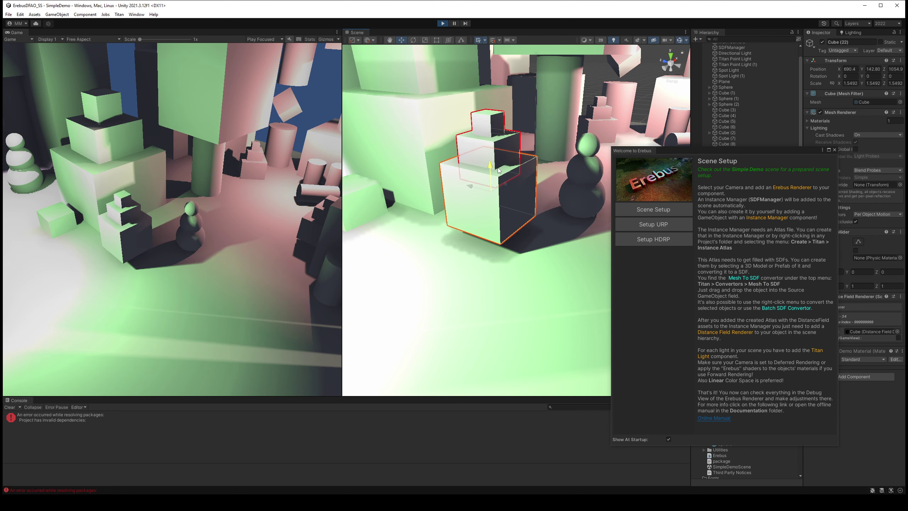
pyautogui.moveTo(499, 170)
pyautogui.mouseDown()
pyautogui.moveTo(516, 205)
pyautogui.moveTo(422, 266)
pyautogui.moveTo(492, 191)
pyautogui.mouseUp()
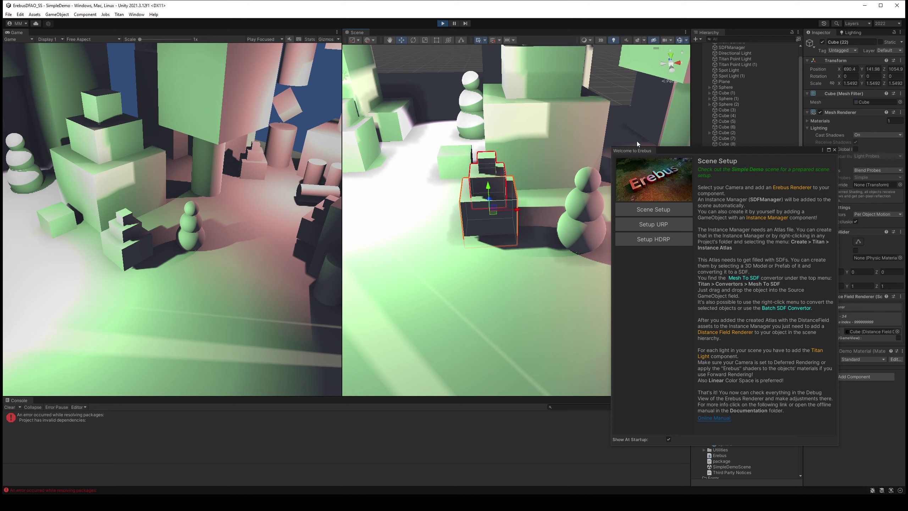
pyautogui.click(834, 150)
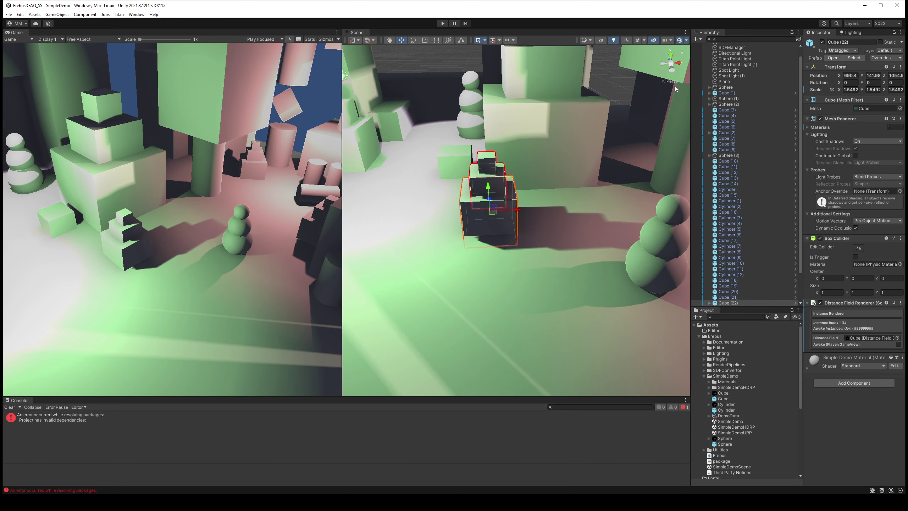
# - Select SDFManager, widen the Inspector, and briefly open then close the Mesh To SDF converter
pyautogui.scroll(1, 707, 107)
pyautogui.click(736, 57)
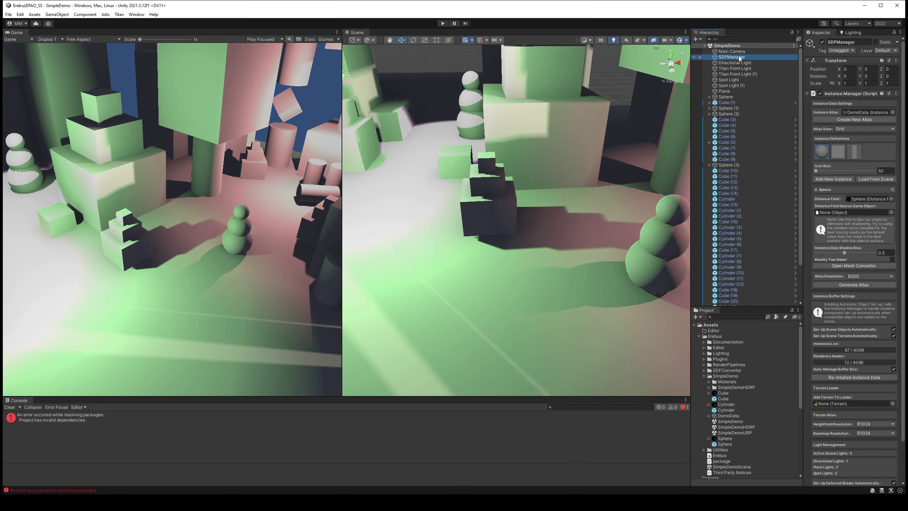
pyautogui.moveTo(800, 103); pyautogui.dragTo(765, 103)
pyautogui.click(801, 103)
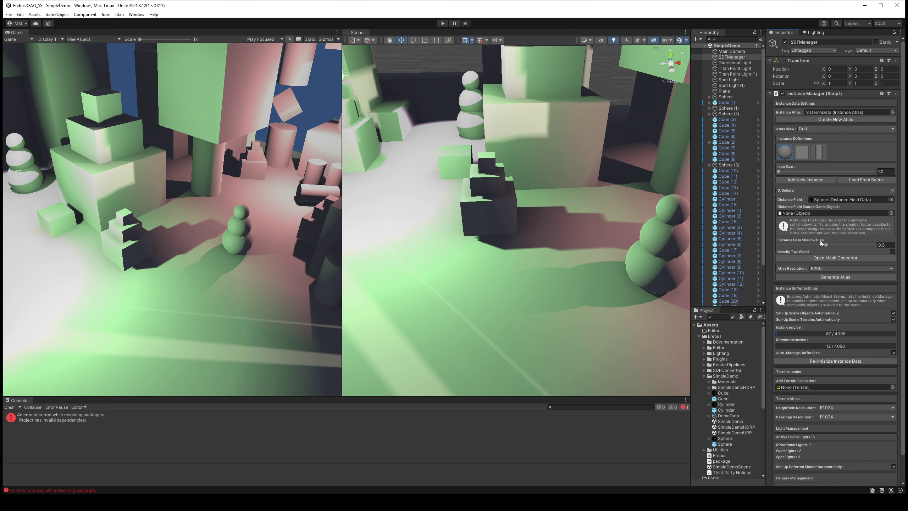
pyautogui.click(834, 258)
pyautogui.moveTo(865, 266); pyautogui.dragTo(589, 151)
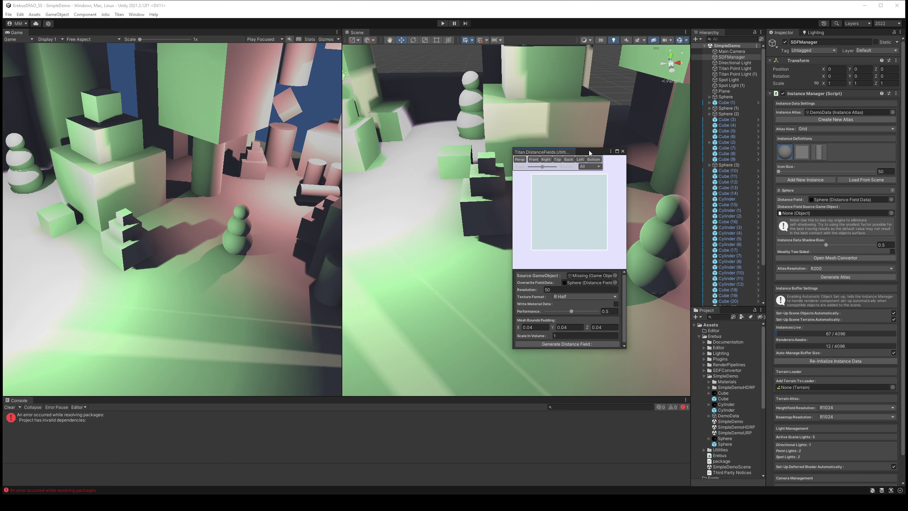
pyautogui.click(623, 151)
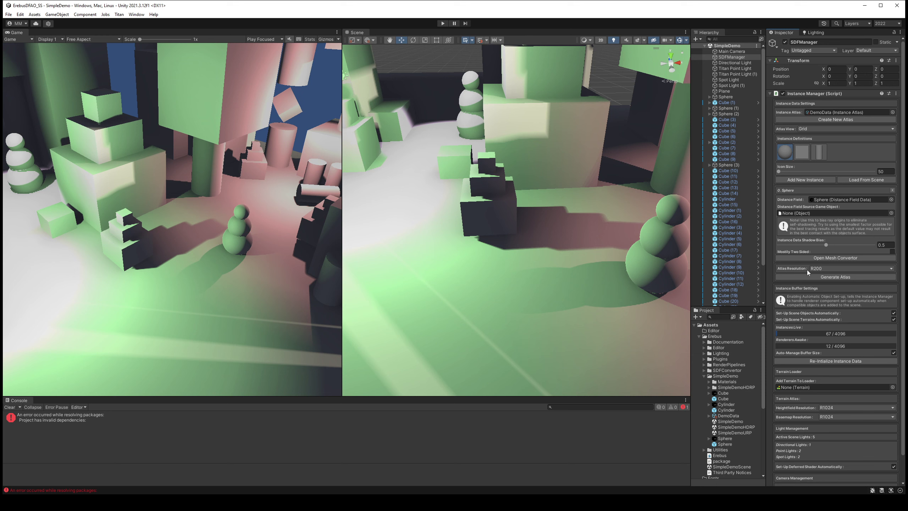
# - Set Atlas Resolution to R500, keep Heightfield Resolution at R1024, and generate the atlas
pyautogui.click(831, 268)
pyautogui.click(828, 307)
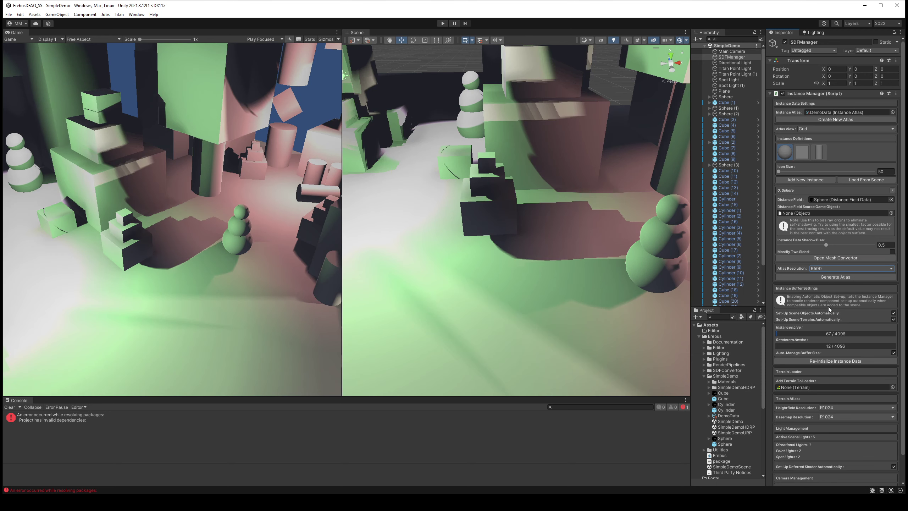
pyautogui.click(826, 268)
pyautogui.click(827, 277)
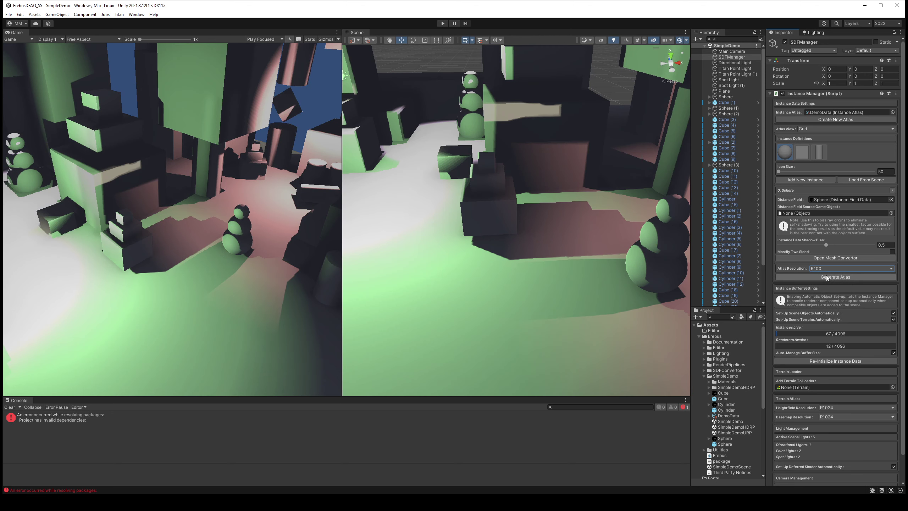
pyautogui.click(827, 268)
pyautogui.click(832, 308)
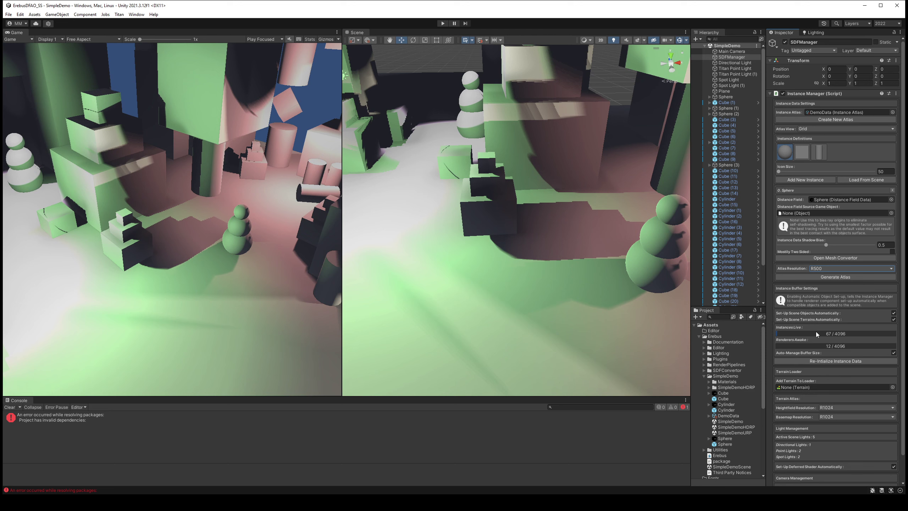
pyautogui.scroll(-2, 816, 333)
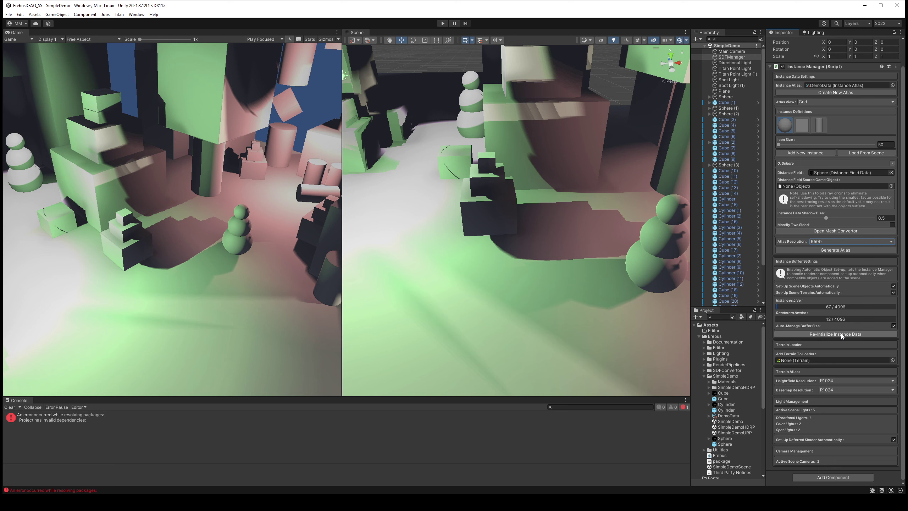
pyautogui.click(834, 380)
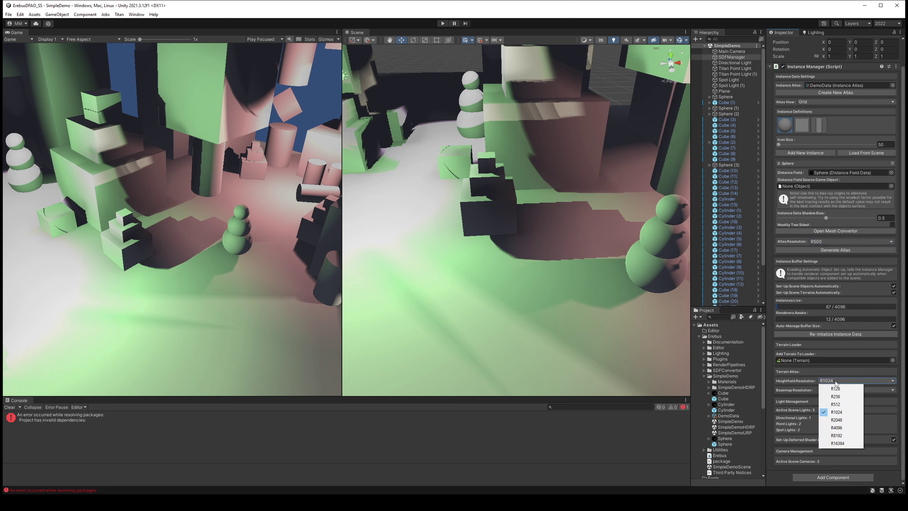
pyautogui.click(807, 380)
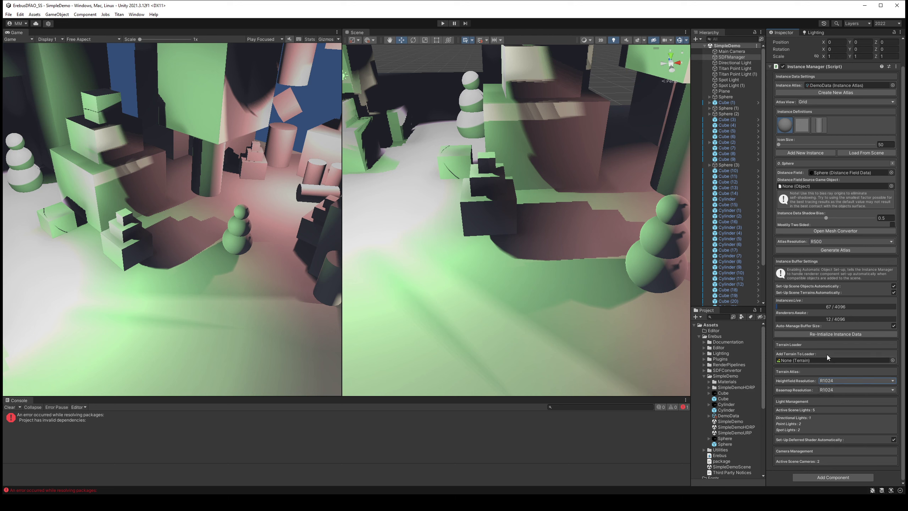
pyautogui.scroll(3, 805, 330)
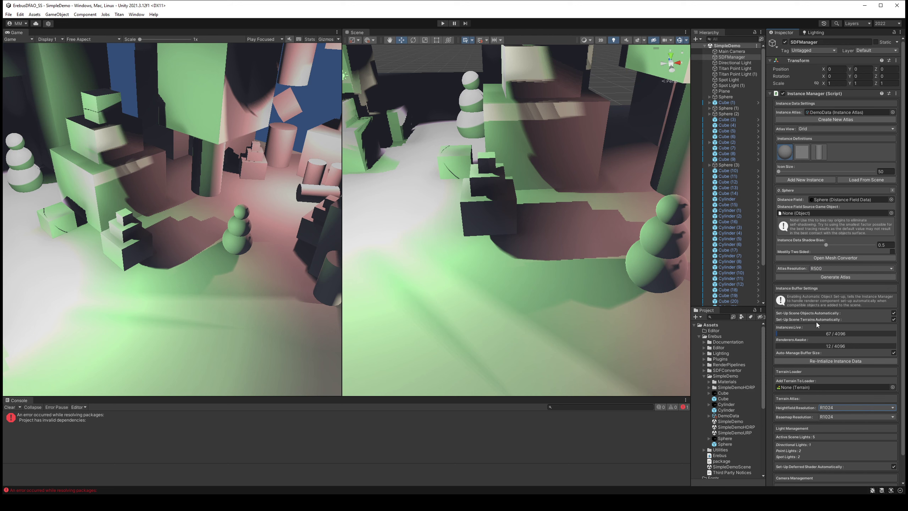
pyautogui.click(829, 276)
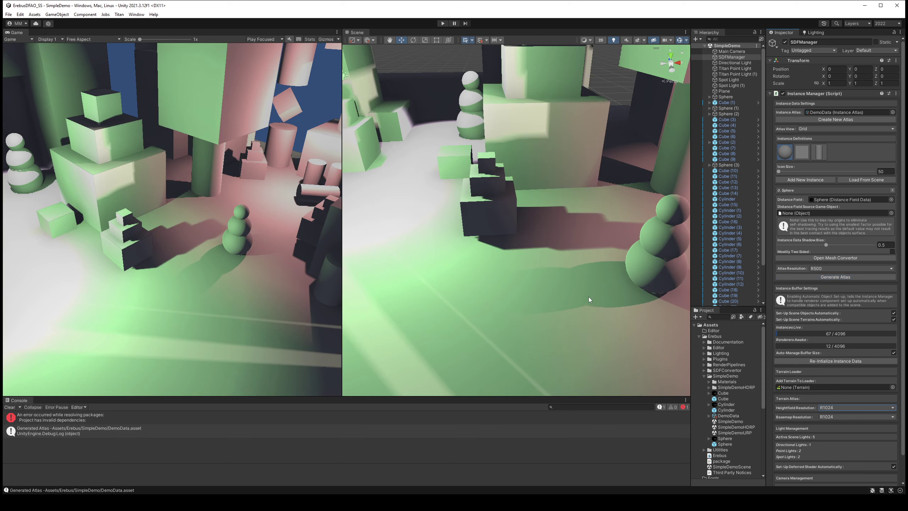
# - Select and frame Cube (22), then raise it and shift it sideways in X and Z
pyautogui.click(499, 233)
pyautogui.press('f')
pyautogui.moveTo(495, 225)
pyautogui.keyDown('alt'); pyautogui.mouseDown()
pyautogui.moveTo(630, 191)
pyautogui.moveTo(589, 232)
pyautogui.mouseUp(); pyautogui.keyUp('alt')
pyautogui.moveTo(515, 195)
pyautogui.mouseDown()
pyautogui.moveTo(534, 148)
pyautogui.moveTo(538, 273)
pyautogui.moveTo(518, 206)
pyautogui.moveTo(591, 245)
pyautogui.mouseUp()
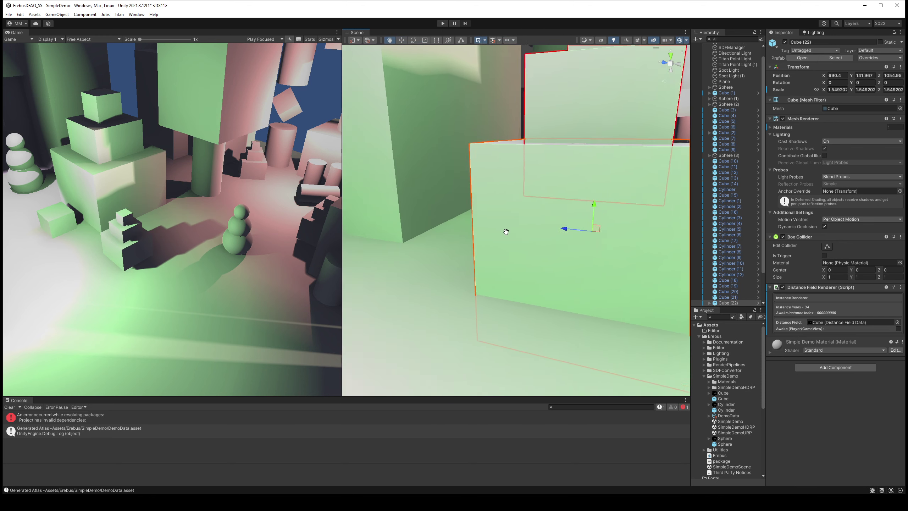
pyautogui.moveTo(646, 216)
pyautogui.mouseDown()
pyautogui.moveTo(536, 189)
pyautogui.moveTo(560, 198)
pyautogui.mouseUp()
# - Rotate Cube (22) about −39° around Y, push it along Z, and select Main Camera
pyautogui.press('e')
pyautogui.press('w')
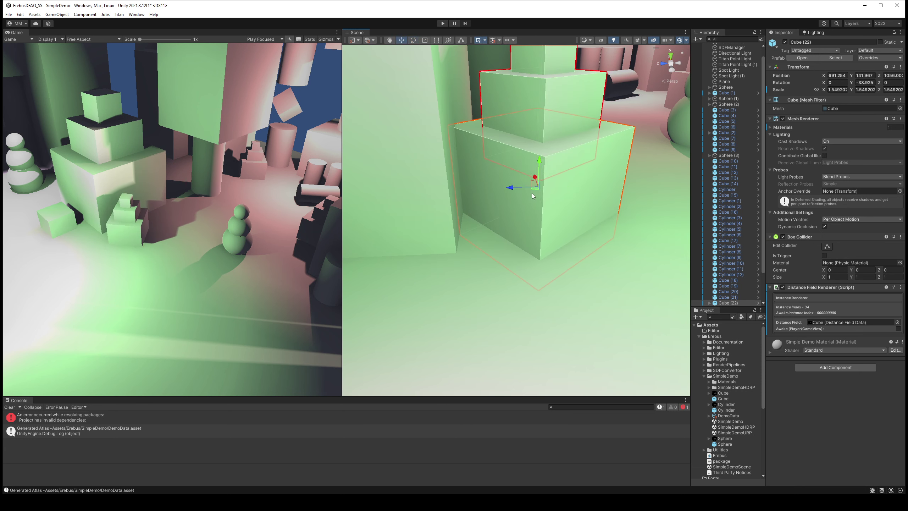
pyautogui.scroll(3, 485, 204)
pyautogui.scroll(5, 495, 175)
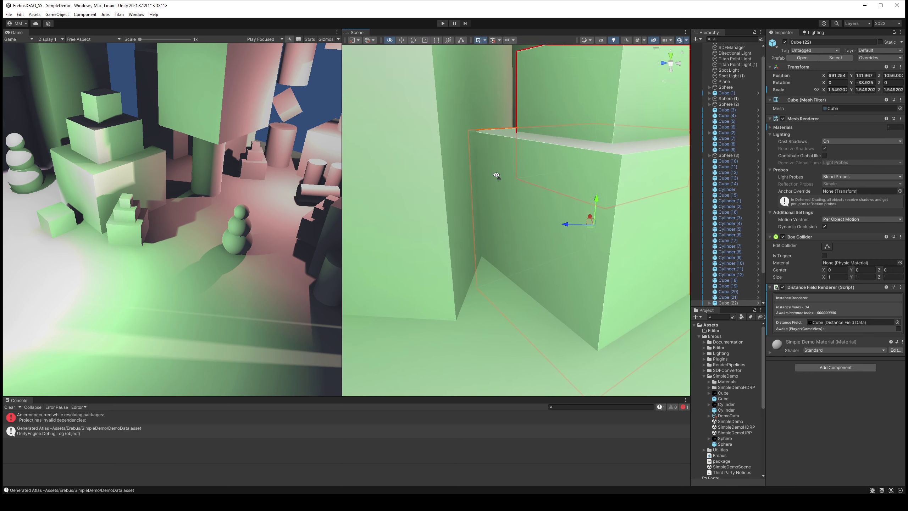
pyautogui.moveTo(589, 199)
pyautogui.mouseDown()
pyautogui.moveTo(680, 186)
pyautogui.moveTo(552, 191)
pyautogui.mouseUp()
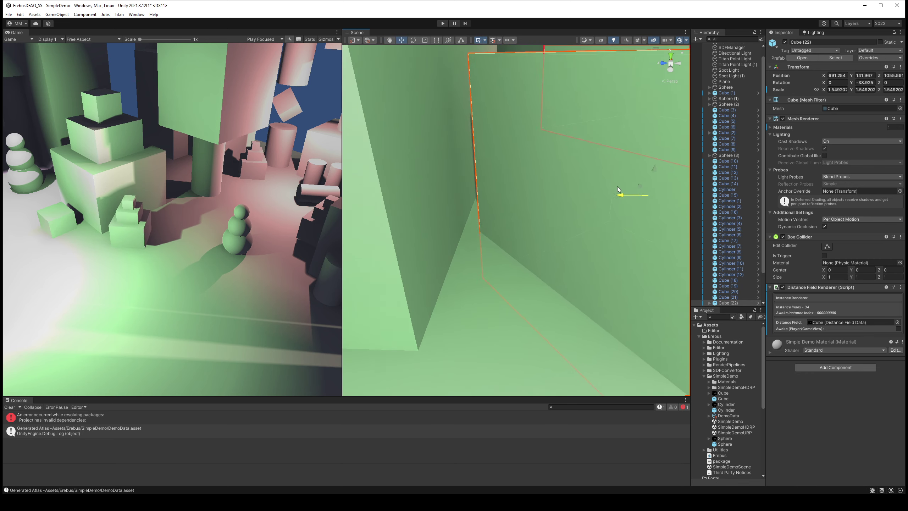
pyautogui.scroll(1, 738, 126)
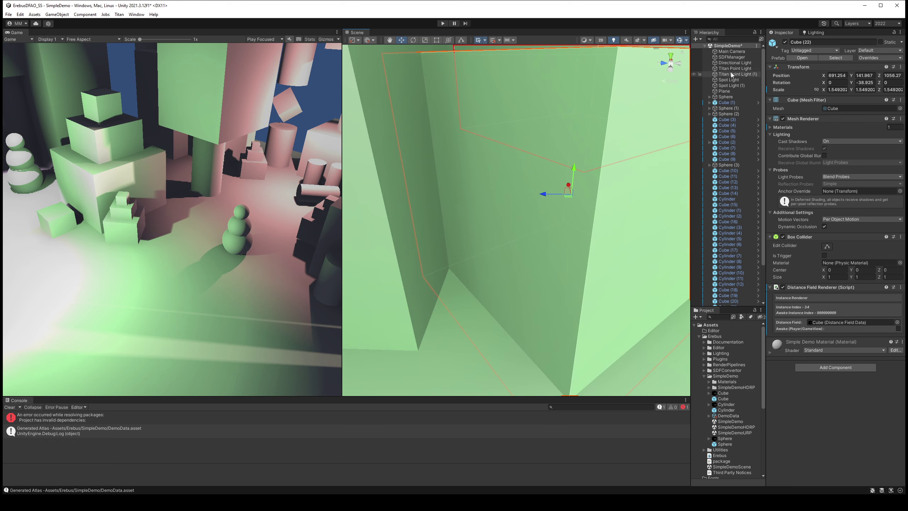
pyautogui.click(731, 51)
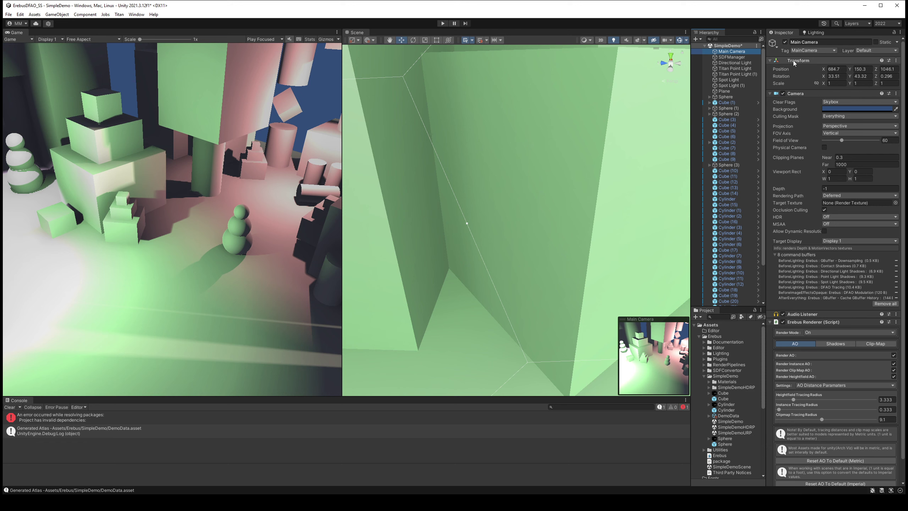
# - Collapse the Camera component and cycle Render Mode through Off and Debug SDF to Debug AO
pyautogui.click(801, 93)
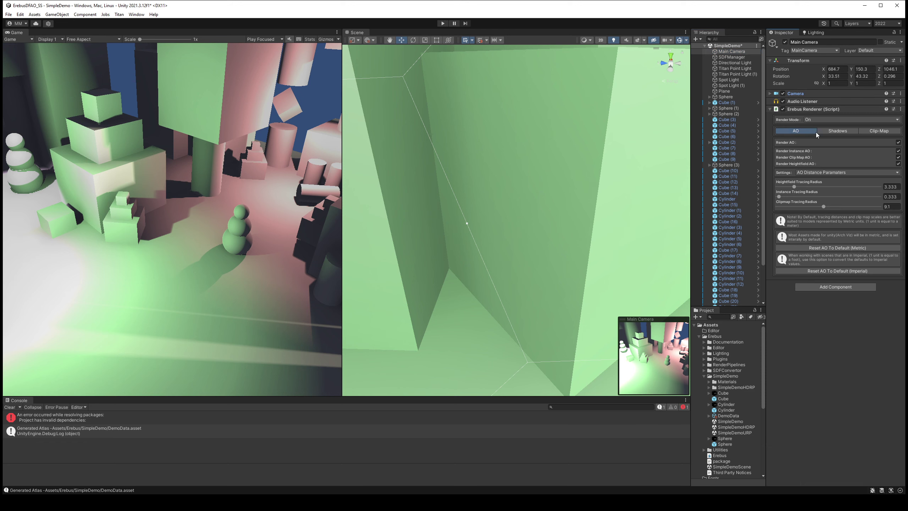
pyautogui.click(826, 120)
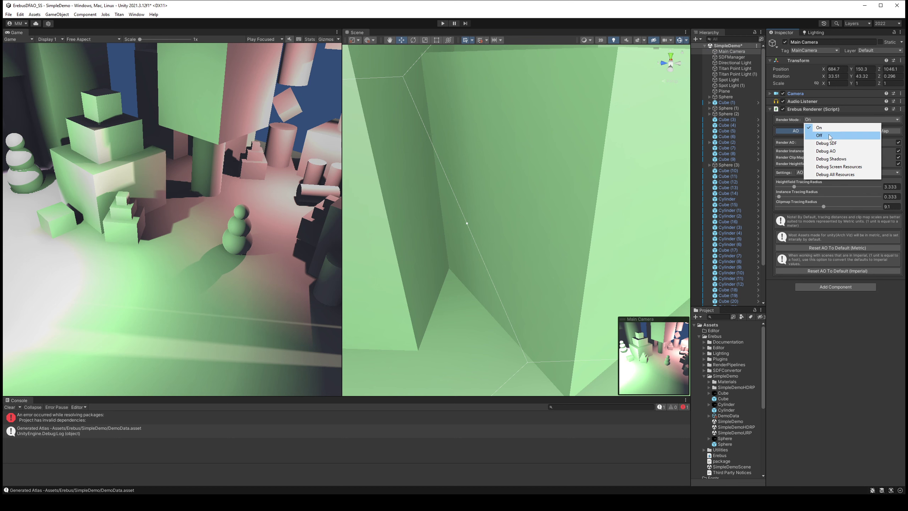
pyautogui.click(831, 137)
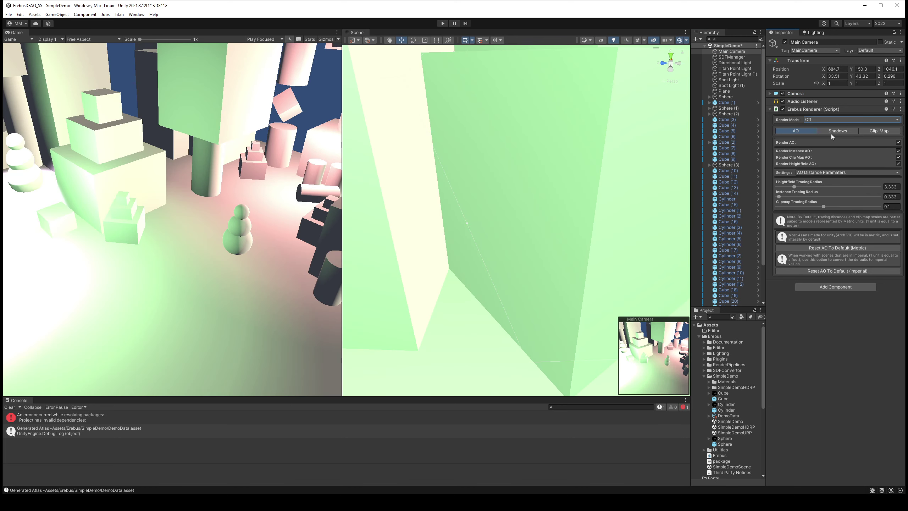
pyautogui.click(832, 119)
pyautogui.click(832, 144)
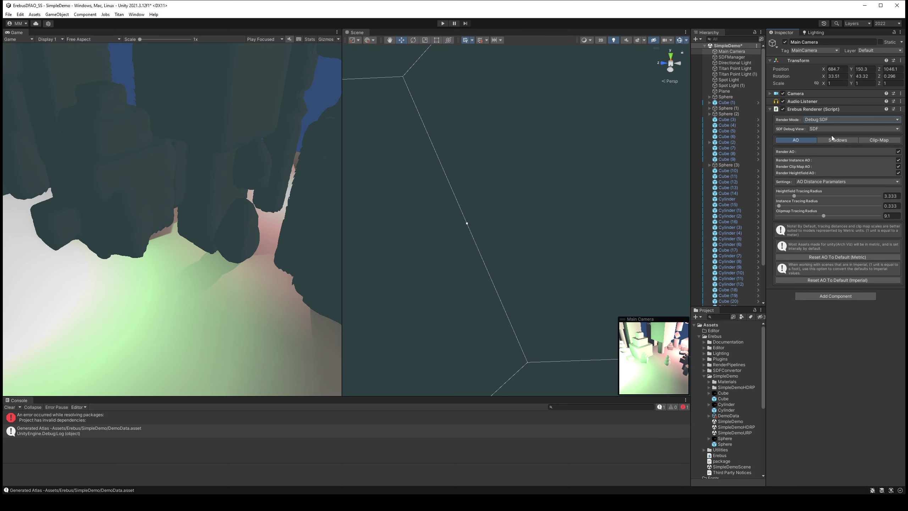
pyautogui.click(829, 120)
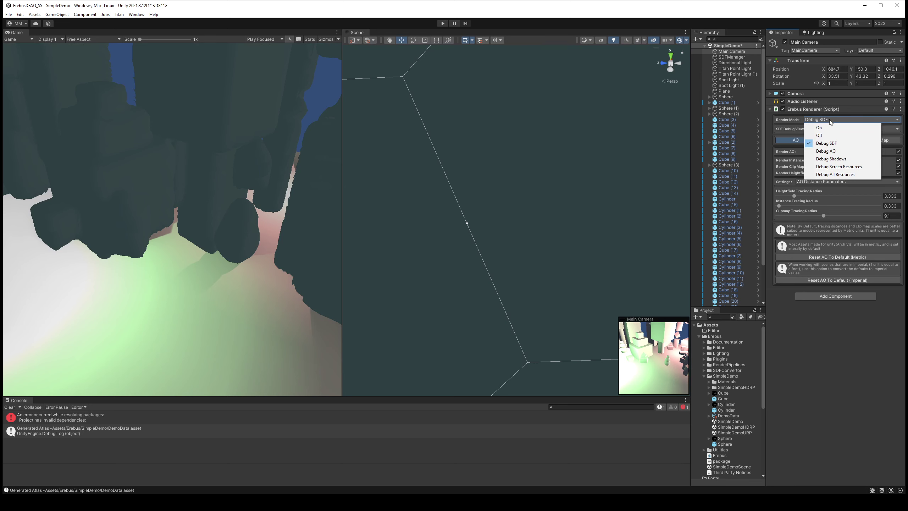
pyautogui.click(843, 153)
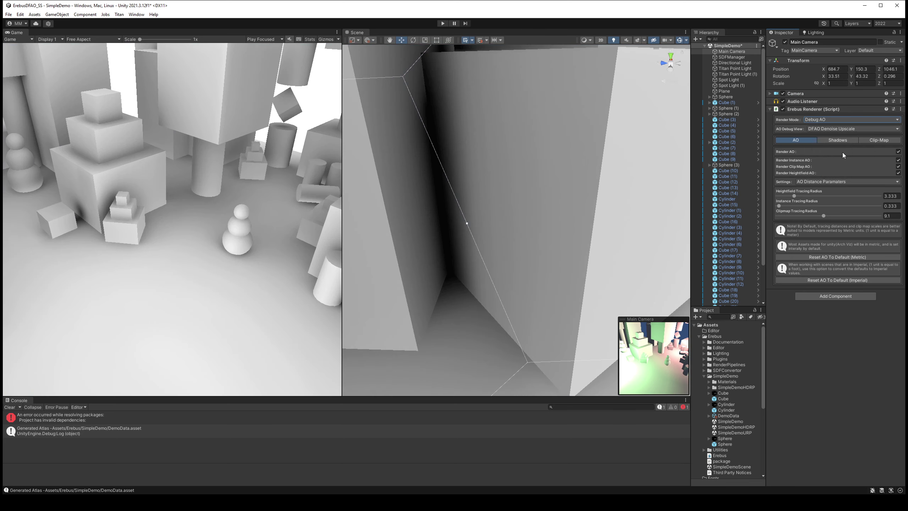
pyautogui.click(837, 119)
pyautogui.click(837, 121)
# - Cycle AO Debug View through DFAO, heat map and bent-normal views, ending on DFAO Denoise Upscale
pyautogui.click(828, 128)
pyautogui.click(832, 144)
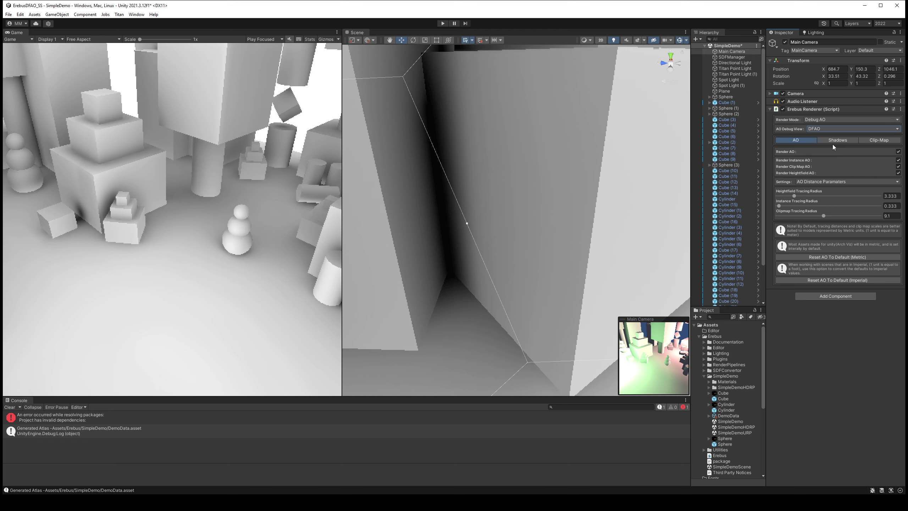
pyautogui.click(840, 129)
pyautogui.click(843, 152)
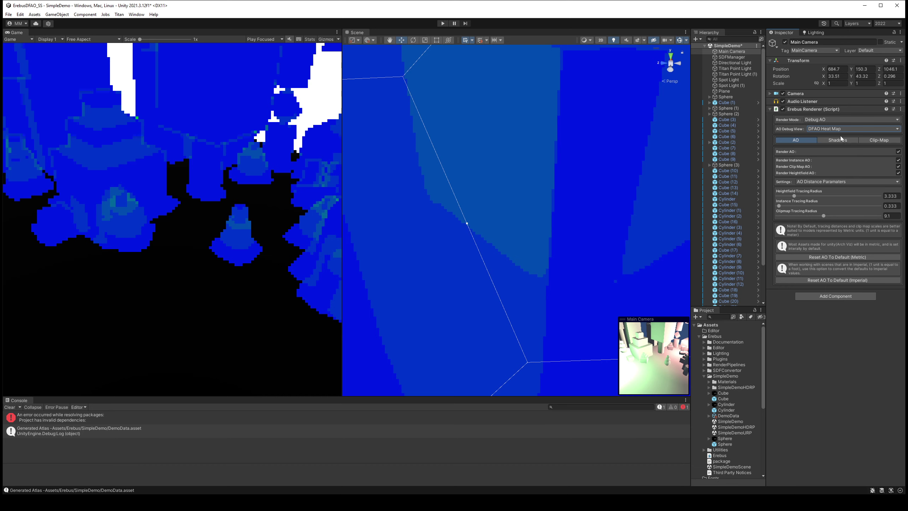
pyautogui.click(839, 130)
pyautogui.click(837, 160)
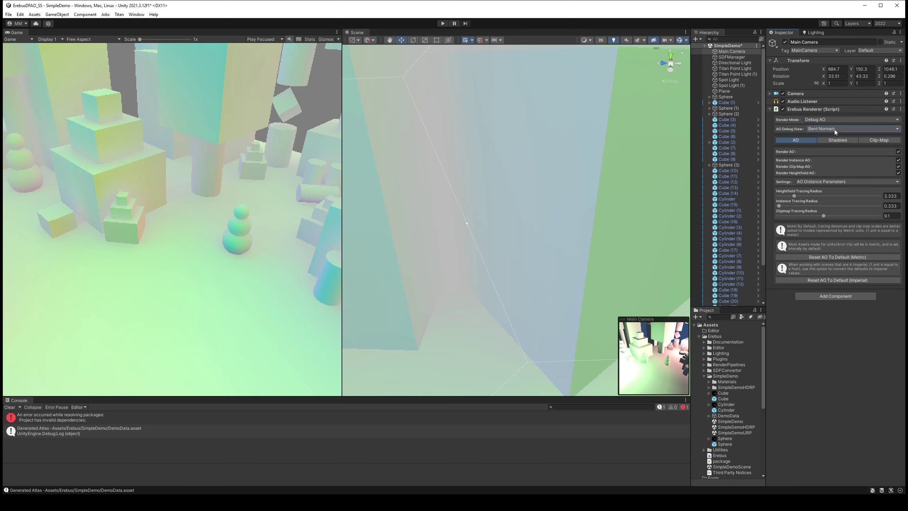
pyautogui.click(834, 129)
pyautogui.click(838, 168)
pyautogui.click(836, 134)
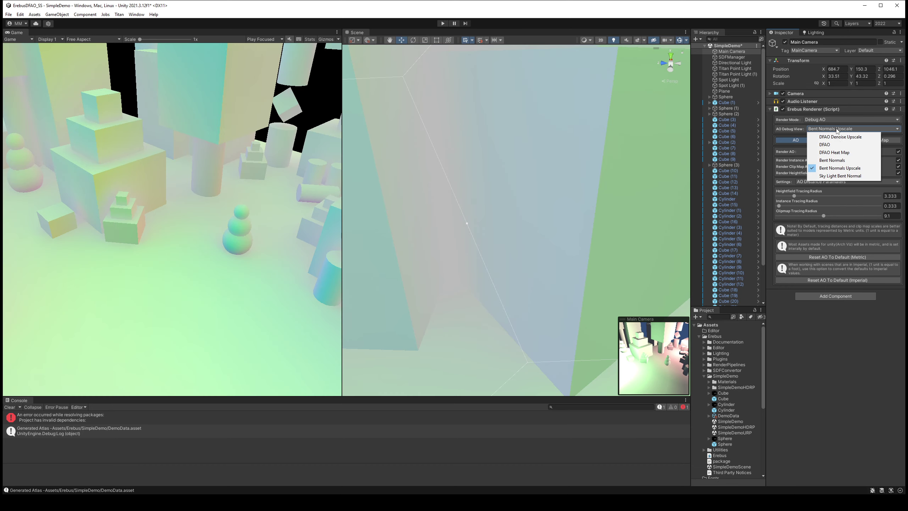
pyautogui.click(839, 175)
pyautogui.click(838, 130)
pyautogui.click(837, 136)
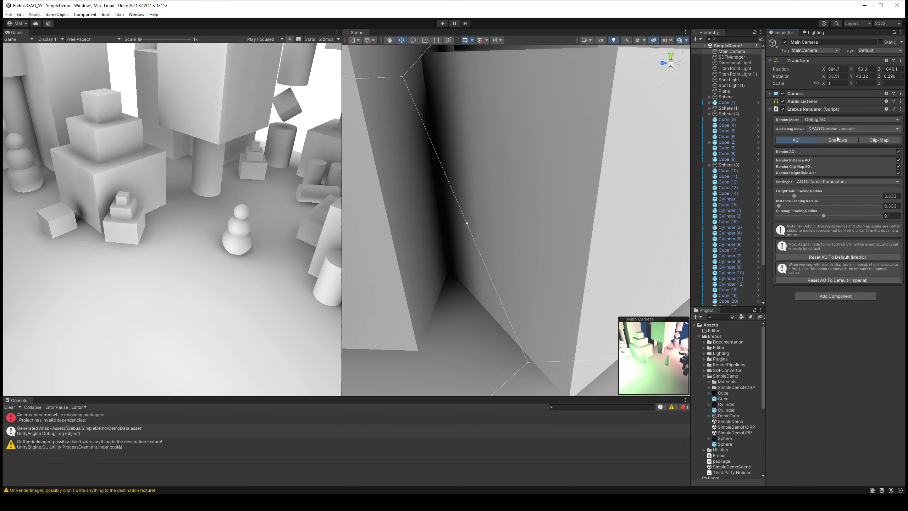
# - Try the shadow, screen-resources and all-resources debug modes, return to Debug AO, and select the cube wall
pyautogui.click(834, 120)
pyautogui.click(843, 155)
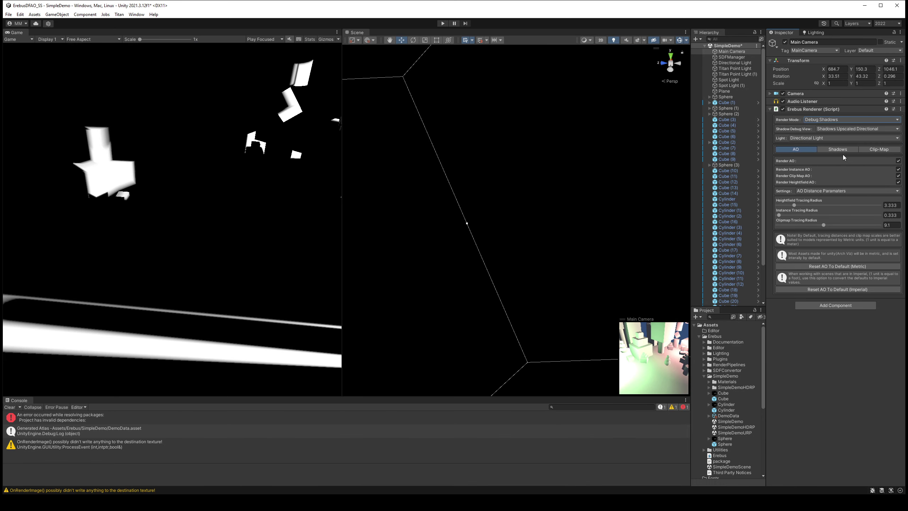
pyautogui.click(836, 123)
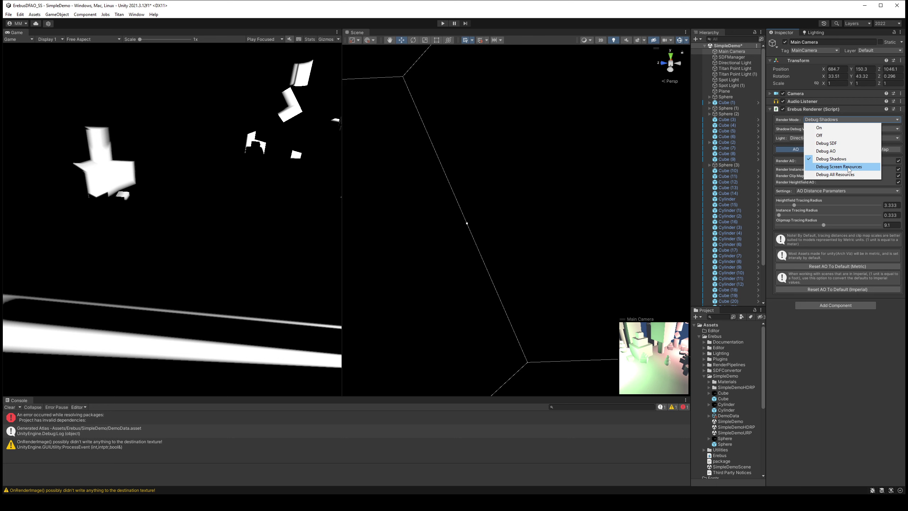
pyautogui.click(838, 164)
pyautogui.click(838, 121)
pyautogui.click(841, 170)
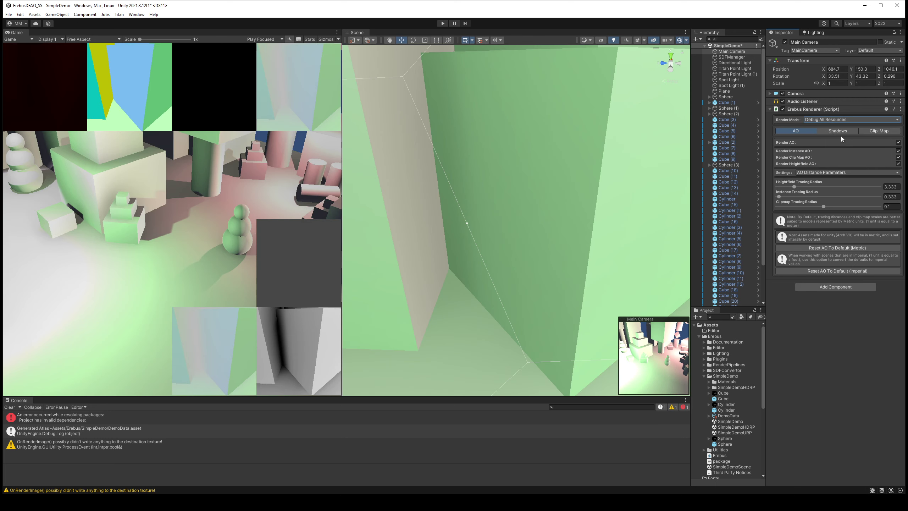
pyautogui.click(836, 120)
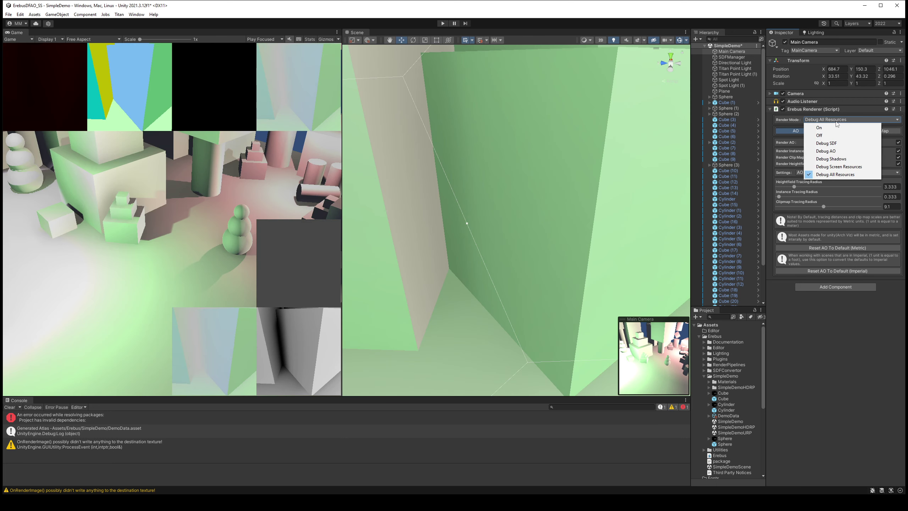
pyautogui.click(839, 144)
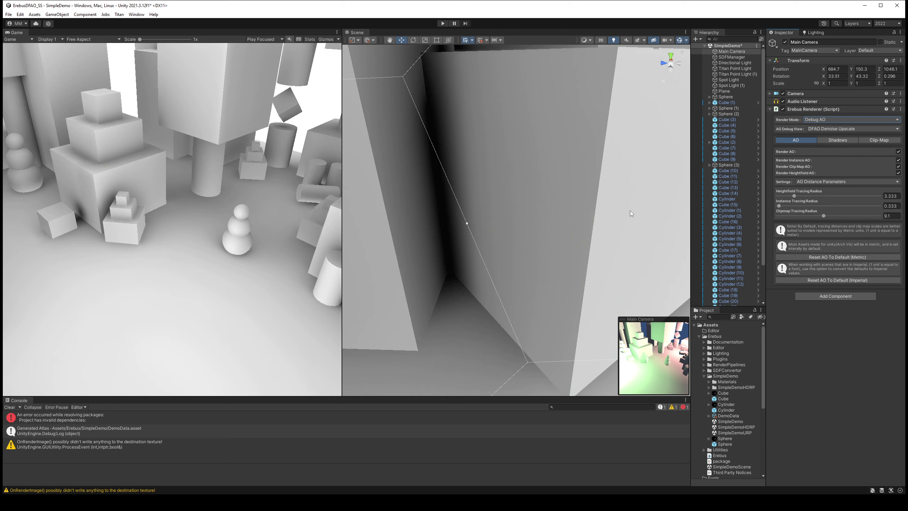
pyautogui.click(583, 214)
# - Drag Cube (22) up to Y 162.087 to watch the AO update, then reselect the Main Camera
pyautogui.moveTo(539, 197); pyautogui.dragTo(652, 195)
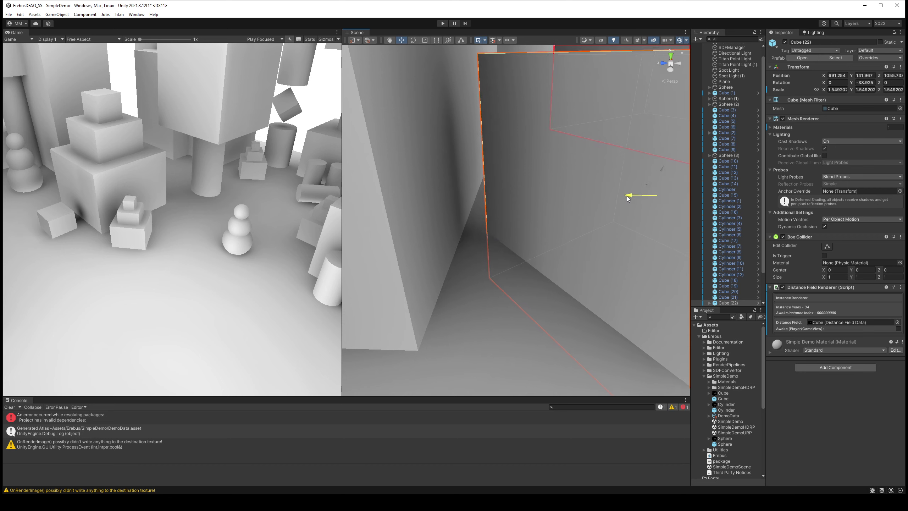
pyautogui.moveTo(637, 196)
pyautogui.mouseDown()
pyautogui.moveTo(599, 201)
pyautogui.moveTo(539, 232)
pyautogui.moveTo(558, 165)
pyautogui.moveTo(552, 186)
pyautogui.moveTo(673, 215)
pyautogui.mouseUp()
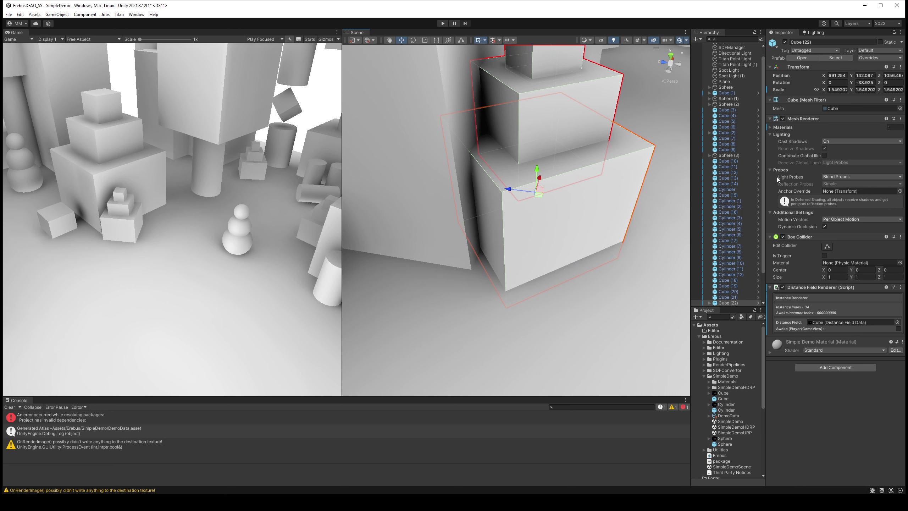
pyautogui.scroll(1, 740, 107)
pyautogui.click(729, 53)
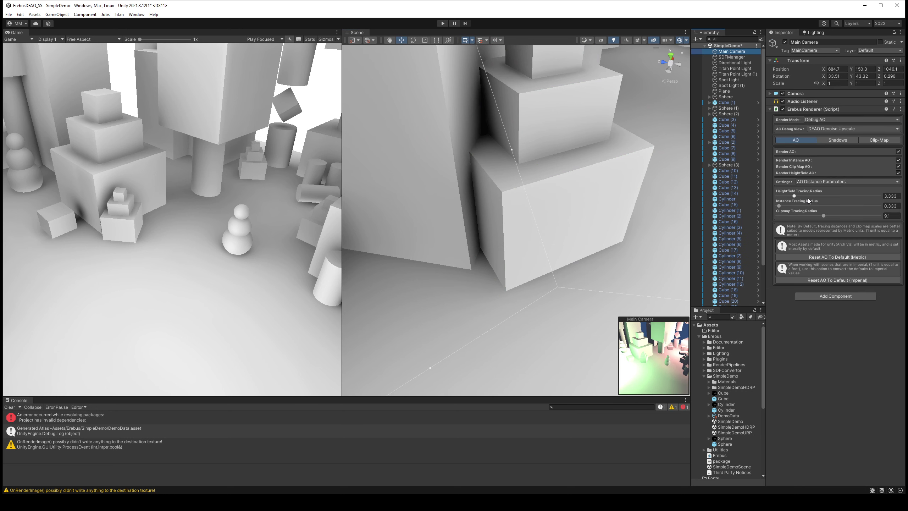
# - Set Erebus Render Mode to On and lower shadow Max Ray Steps from 64 to 16
pyautogui.click(834, 121)
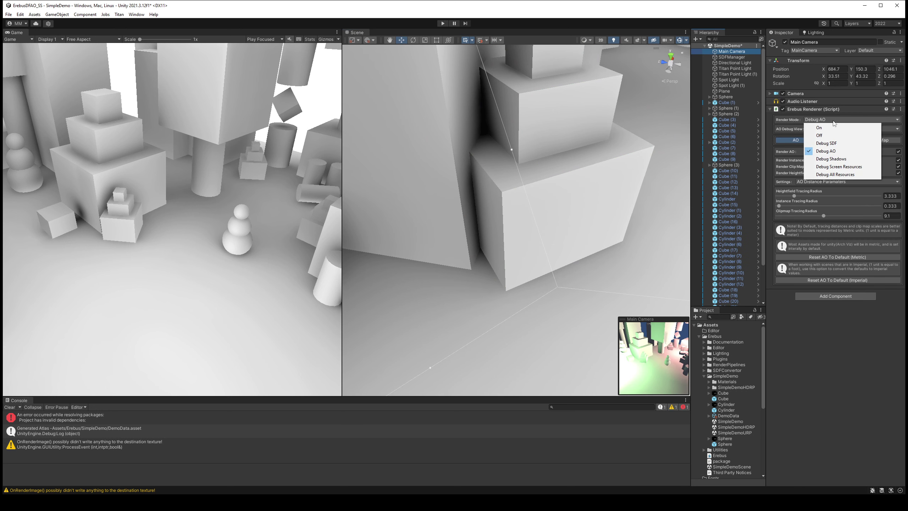
pyautogui.click(834, 128)
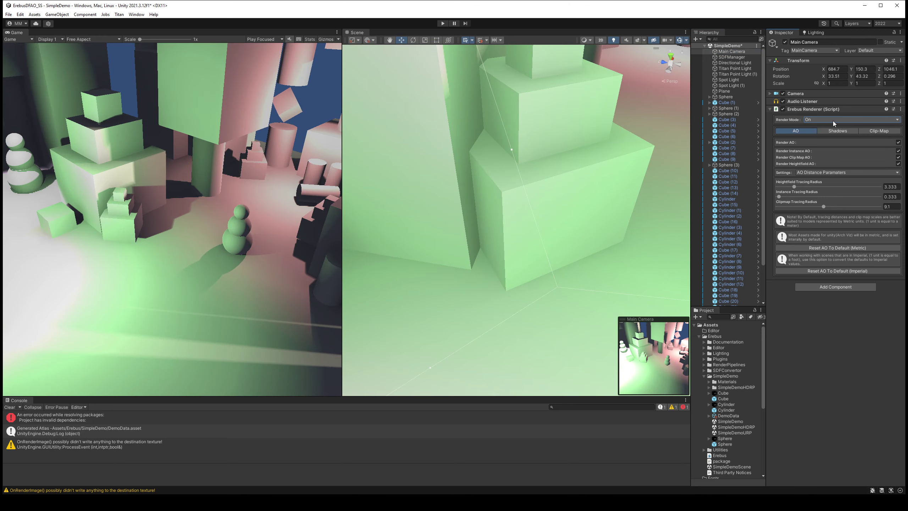
pyautogui.click(837, 130)
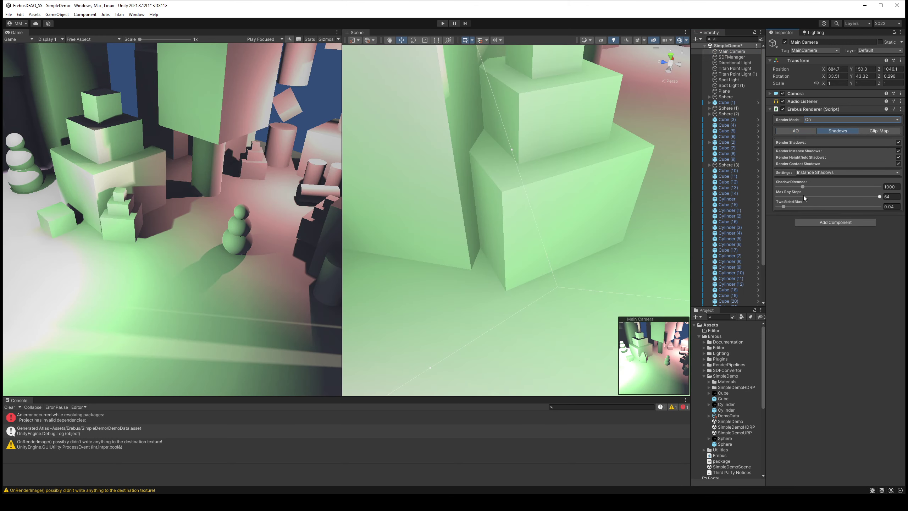
pyautogui.moveTo(879, 196)
pyautogui.mouseDown()
pyautogui.moveTo(776, 197)
pyautogui.moveTo(880, 194)
pyautogui.mouseUp()
# - Raise Clip Map Resolution from 128 to 200 and Clip Map Scale to 2
pyautogui.click(879, 131)
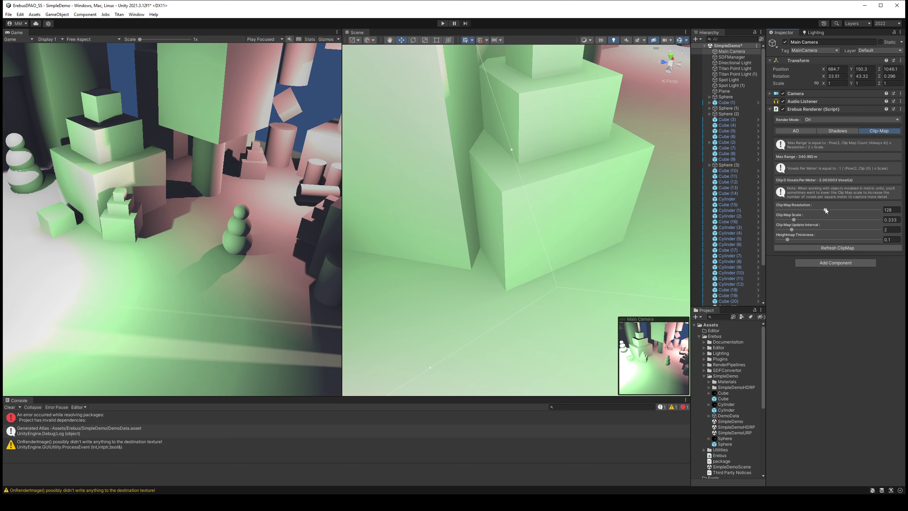
pyautogui.moveTo(825, 211); pyautogui.dragTo(884, 211)
pyautogui.moveTo(794, 219)
pyautogui.mouseDown()
pyautogui.moveTo(885, 220)
pyautogui.moveTo(774, 221)
pyautogui.moveTo(897, 219)
pyautogui.mouseUp()
# - Widen the side panels, turn on Game view Stats and enter Play mode
pyautogui.click(815, 132)
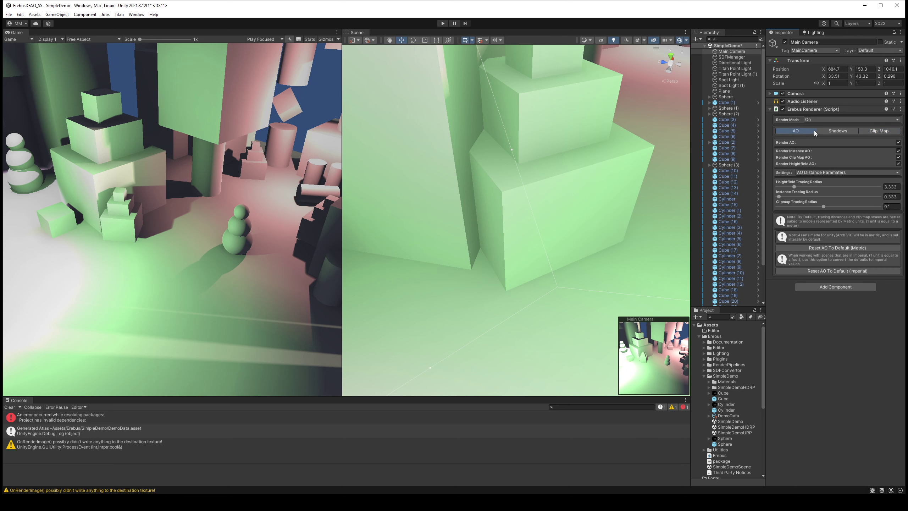
pyautogui.moveTo(690, 128)
pyautogui.mouseDown()
pyautogui.moveTo(643, 127)
pyautogui.moveTo(654, 127)
pyautogui.mouseUp()
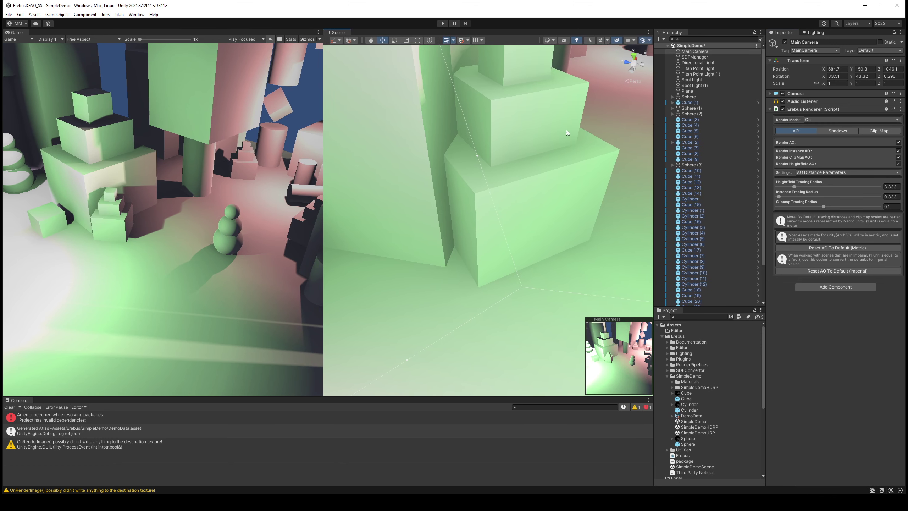
pyautogui.click(291, 39)
pyautogui.click(442, 24)
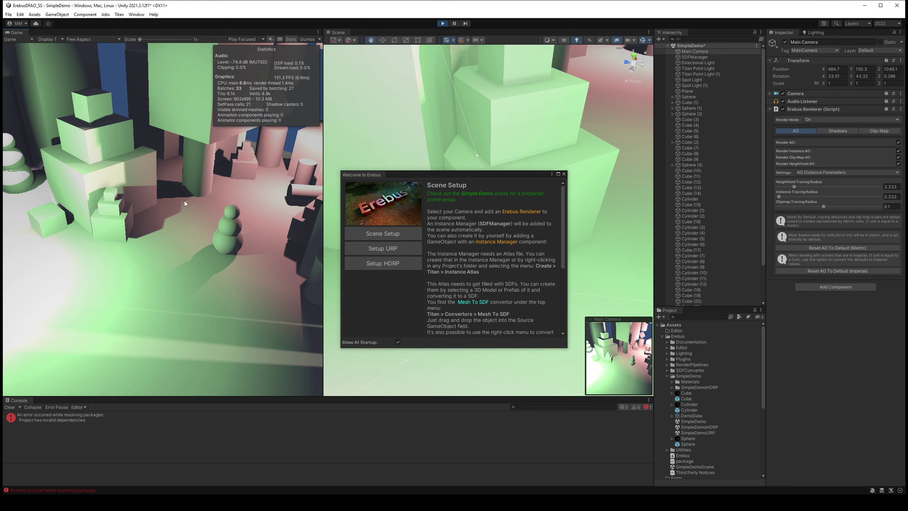
# - Dismiss the Welcome to Erebus guide and close the Scene tab, leaving only the Game view
pyautogui.click(564, 174)
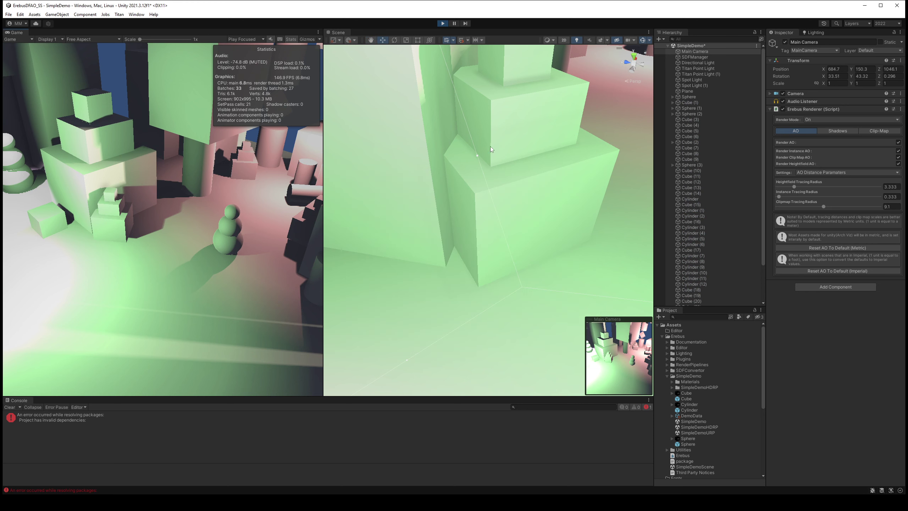
pyautogui.middleClick(339, 34)
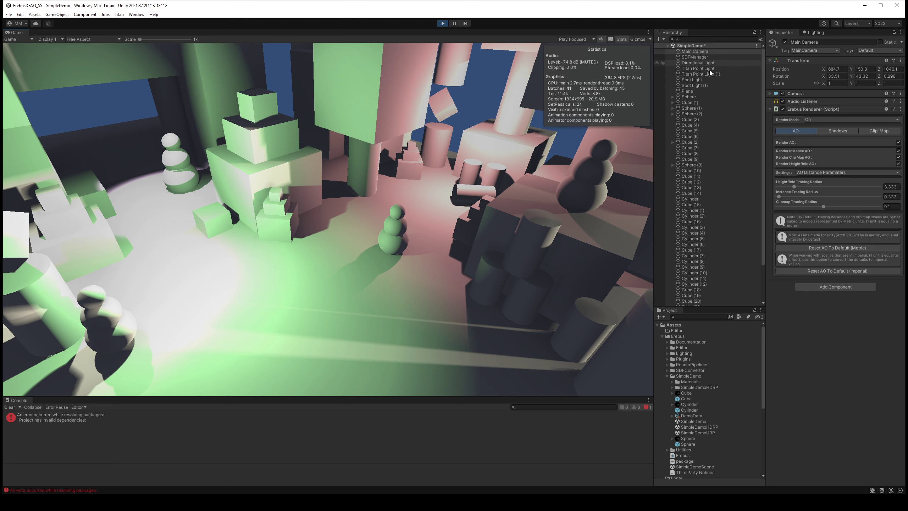
# - Toggle Erebus Render Mode Off and back On for comparison, then exit Play mode with Ctrl+P
pyautogui.click(822, 119)
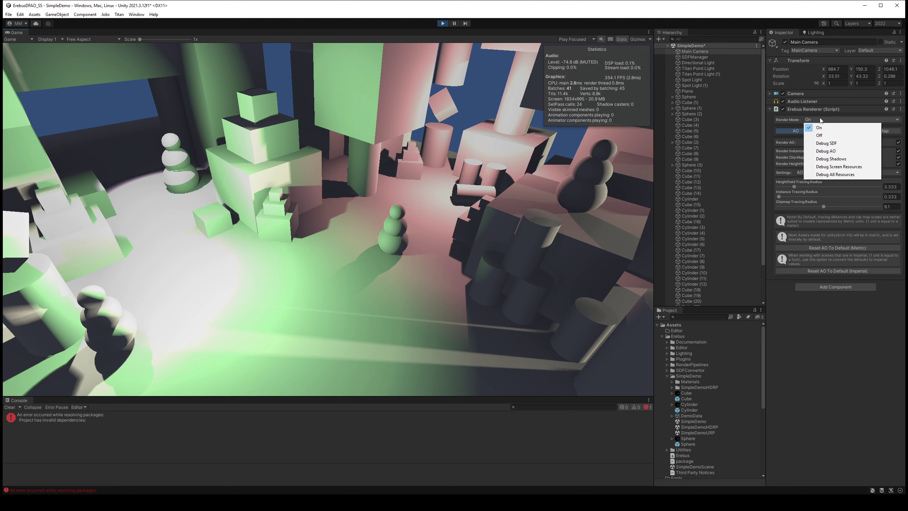
pyautogui.click(828, 135)
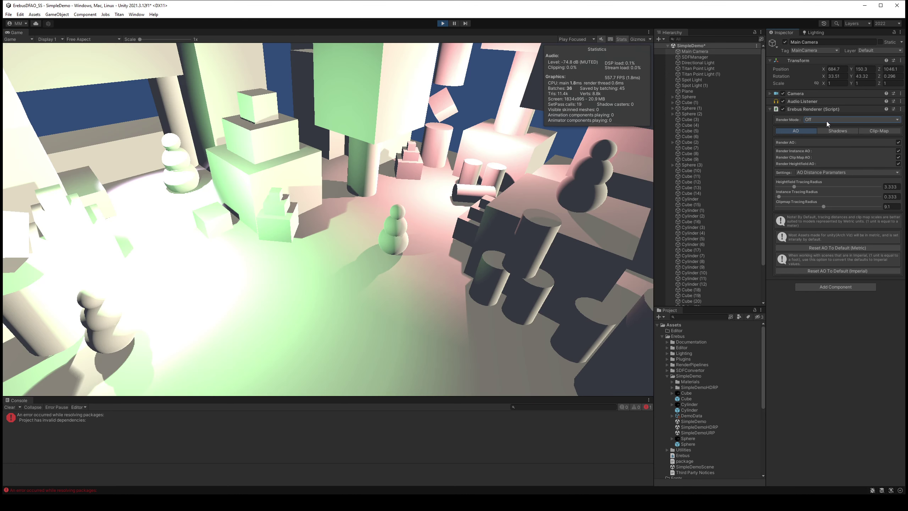
pyautogui.click(826, 121)
pyautogui.click(827, 127)
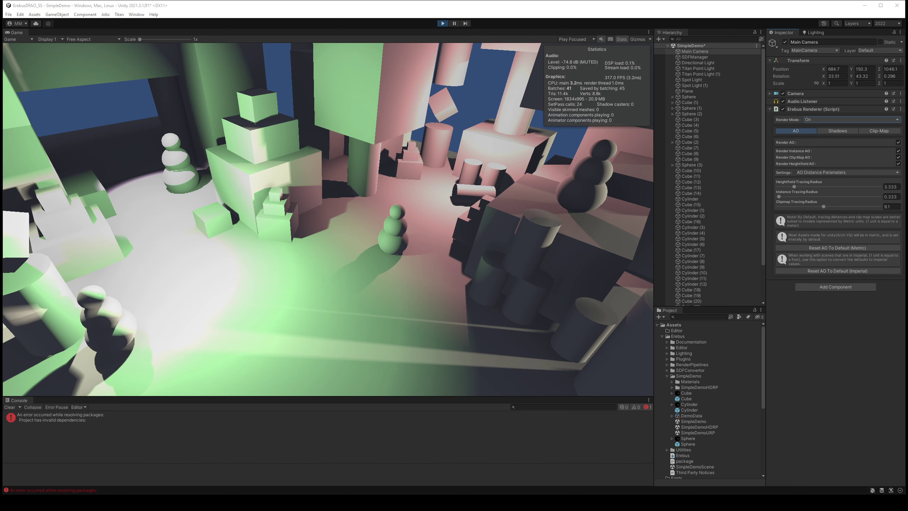
pyautogui.hotkey('ctrl', 'p')
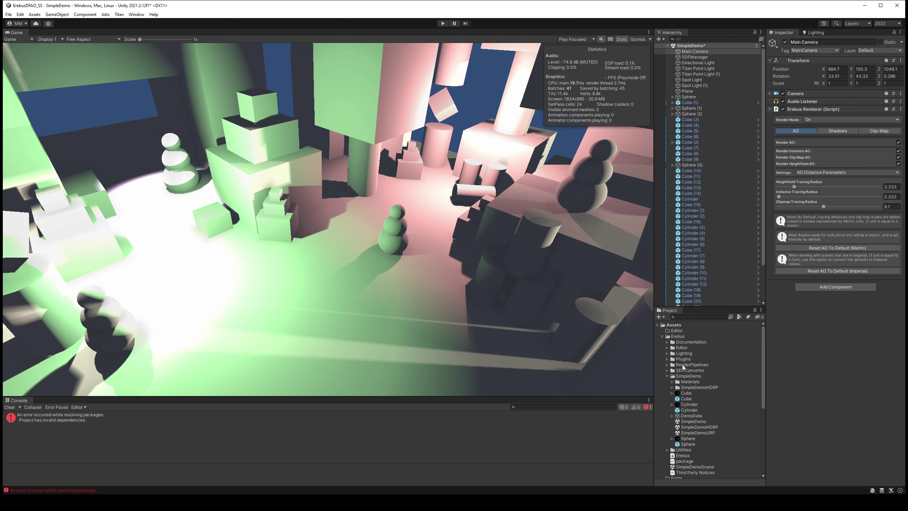
# - Search the Project for ':scene' in list view, then clear the search
pyautogui.click(696, 317)
pyautogui.write(':scene')
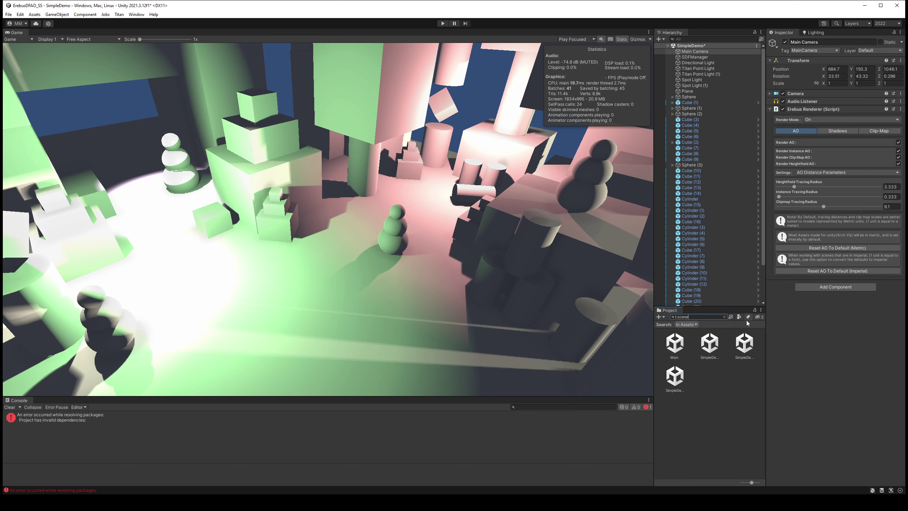
pyautogui.moveTo(753, 483); pyautogui.dragTo(740, 483)
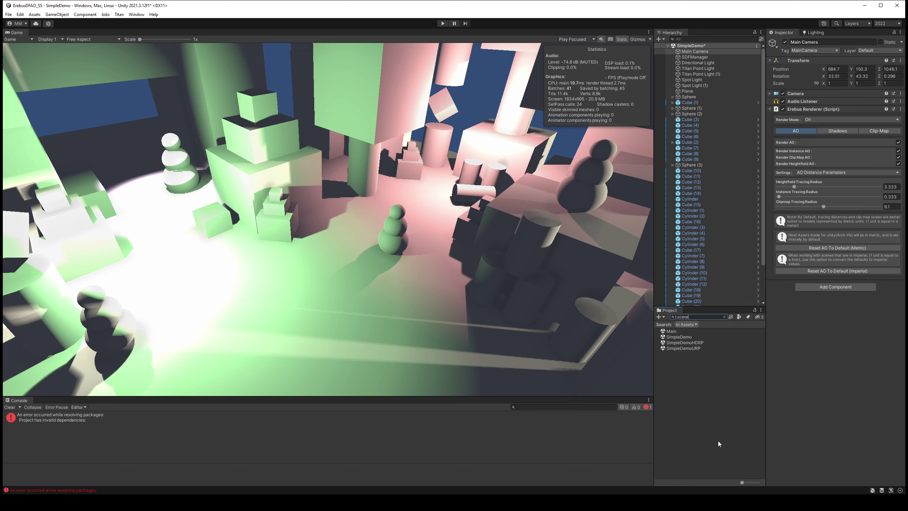
pyautogui.click(724, 317)
# - Open the Cylinder's 50x50x50 distance field asset and rotate its preview
pyautogui.click(704, 199)
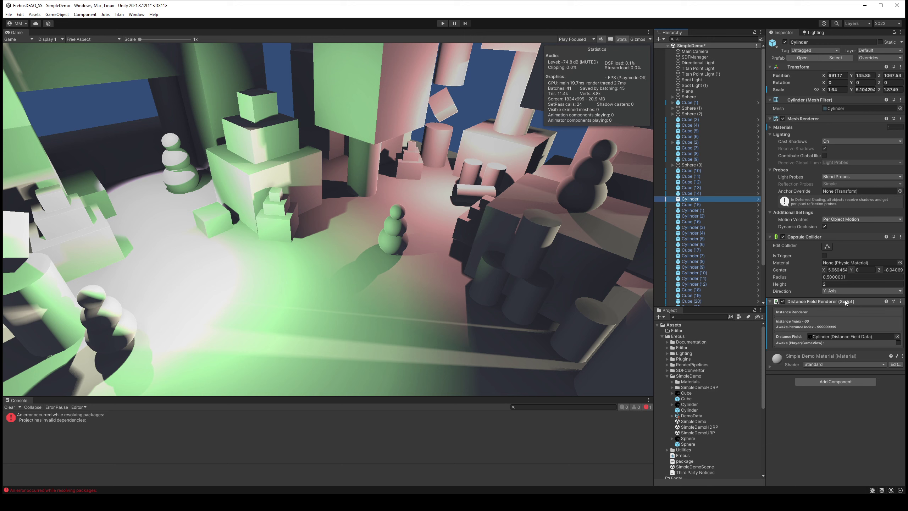
pyautogui.doubleClick(842, 335)
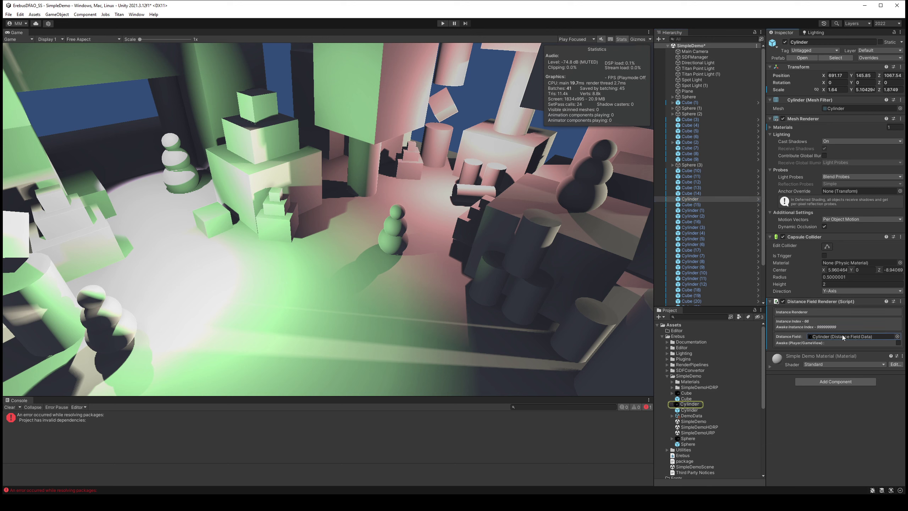
pyautogui.moveTo(831, 137)
pyautogui.mouseDown()
pyautogui.moveTo(714, 190)
pyautogui.moveTo(860, 205)
pyautogui.mouseUp()
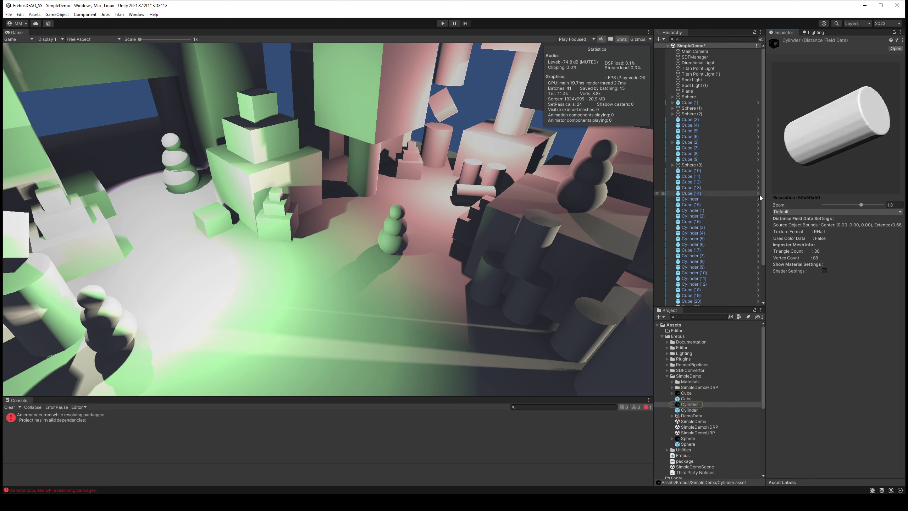
# - Switch the Cylinder SDF preview to Debug and back, zoom out, enable Shader Settings with Max Ray Steps 89
pyautogui.click(856, 211)
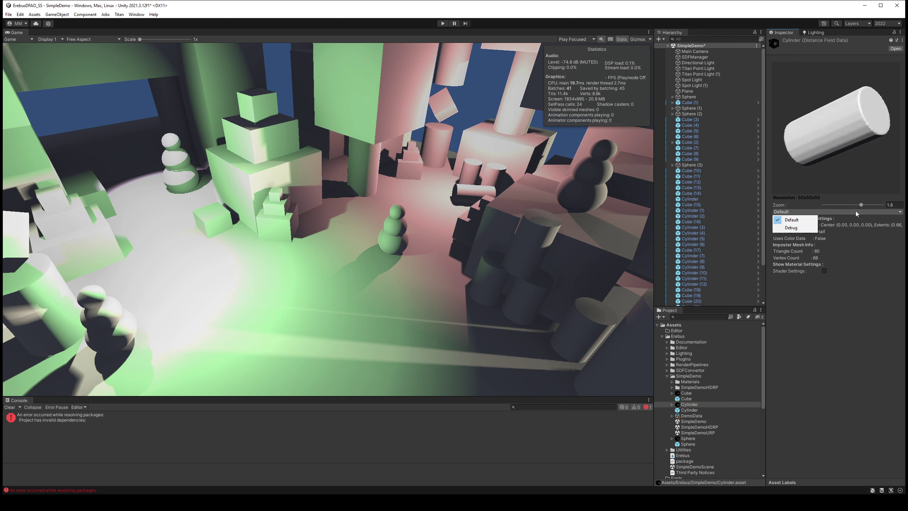
pyautogui.click(810, 225)
pyautogui.click(810, 213)
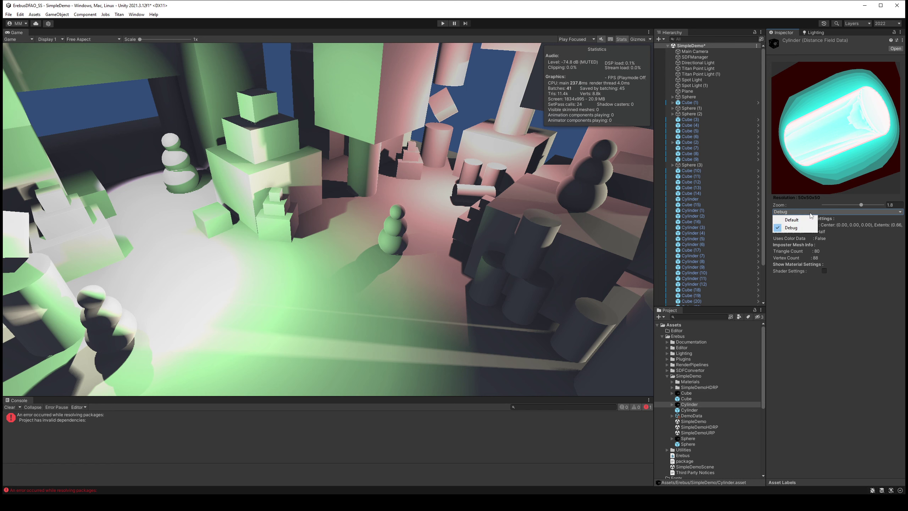
pyautogui.click(803, 221)
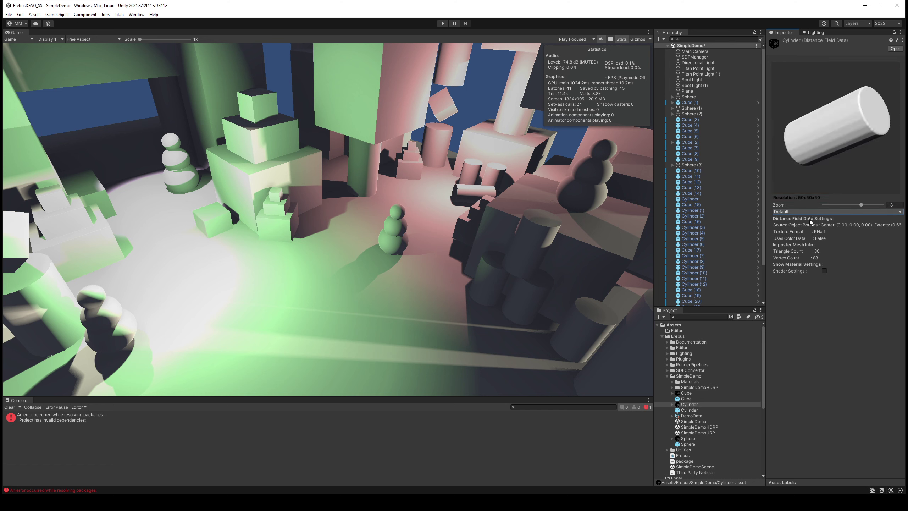
pyautogui.moveTo(856, 205); pyautogui.dragTo(839, 229)
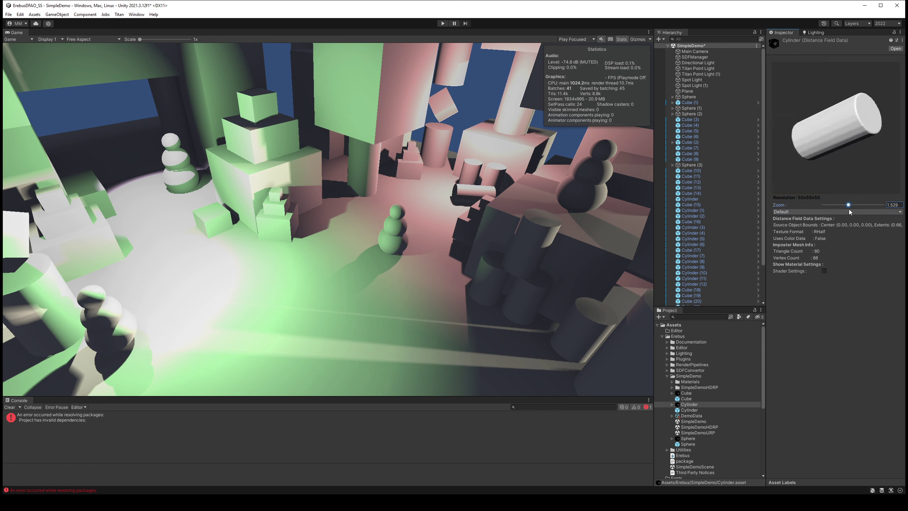
pyautogui.click(824, 270)
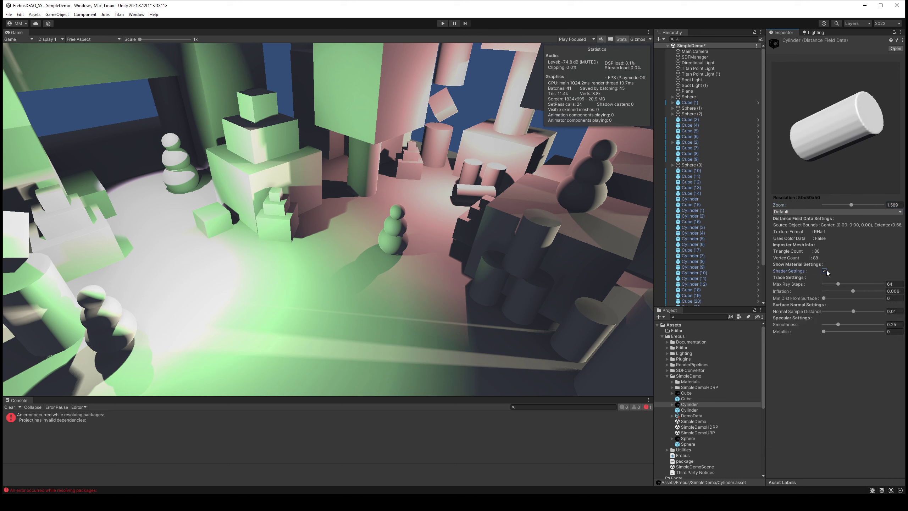
pyautogui.moveTo(838, 284)
pyautogui.mouseDown()
pyautogui.moveTo(891, 286)
pyautogui.moveTo(844, 287)
pyautogui.mouseUp()
# - Select Cube (2) and set its Simple Demo Material Metallic to 1, then back to 0
pyautogui.click(699, 142)
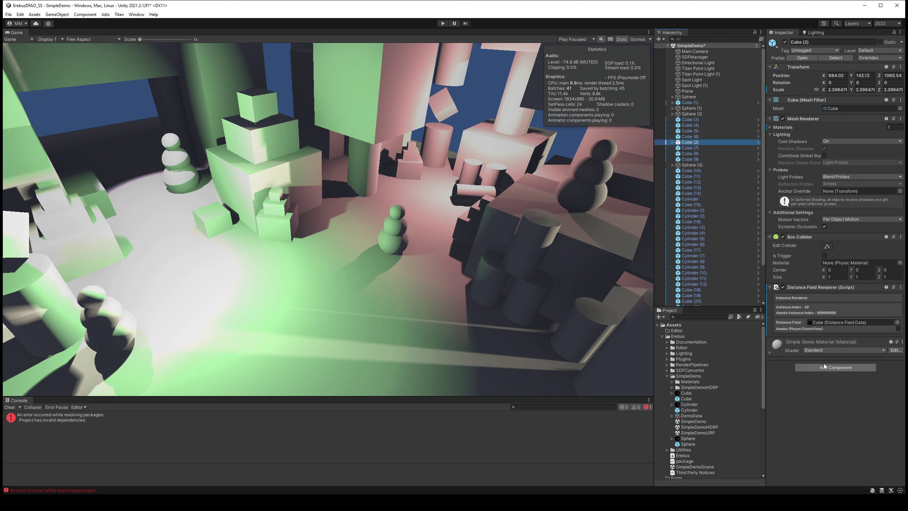
pyautogui.click(824, 344)
pyautogui.scroll(-3, 822, 376)
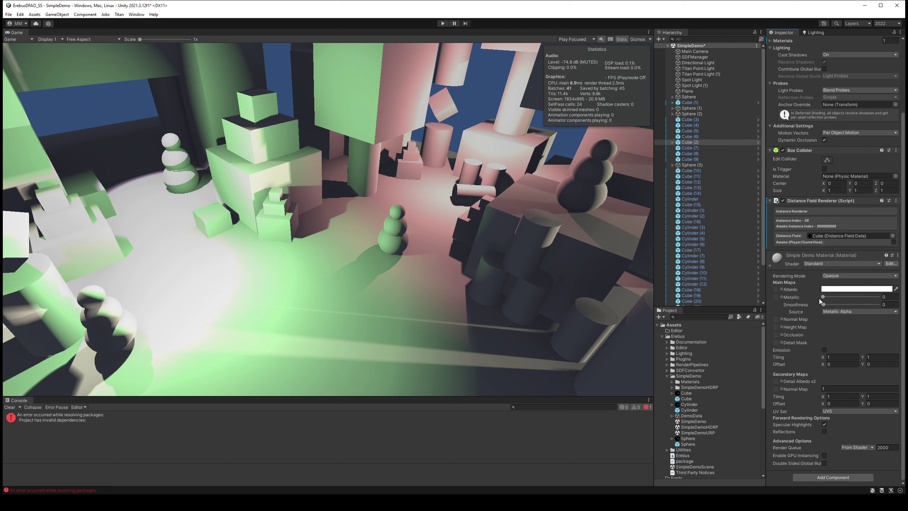
pyautogui.moveTo(819, 300); pyautogui.dragTo(884, 300)
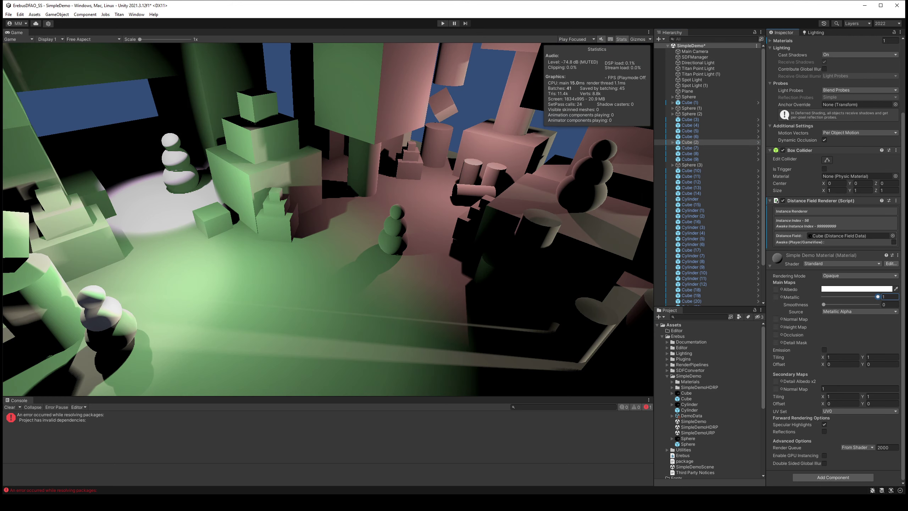
pyautogui.moveTo(877, 296); pyautogui.dragTo(773, 297)
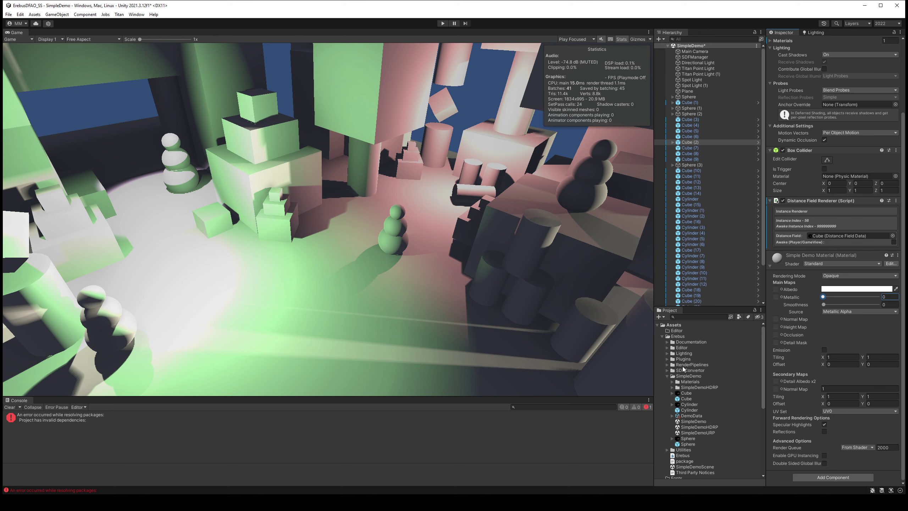
pyautogui.click(119, 14)
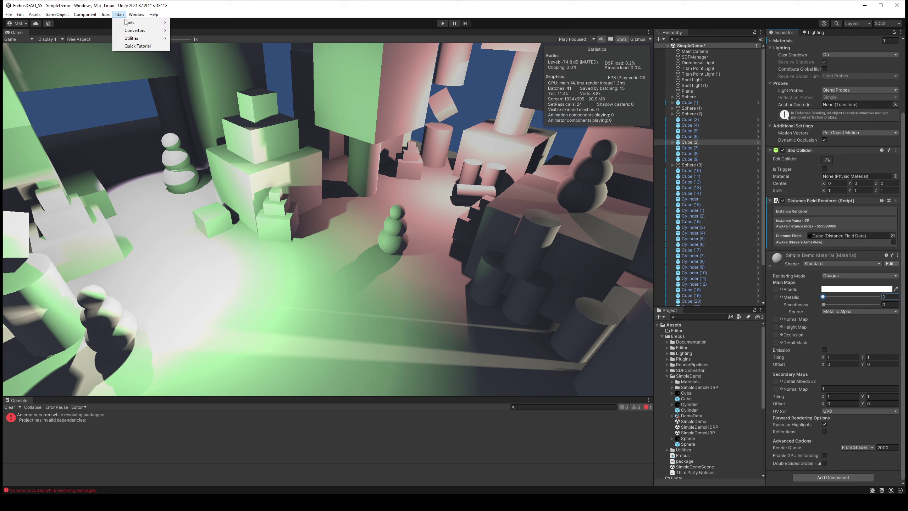
# - Open the Titan > Convertors > Mesh To SDF converter
pyautogui.moveTo(128, 24)
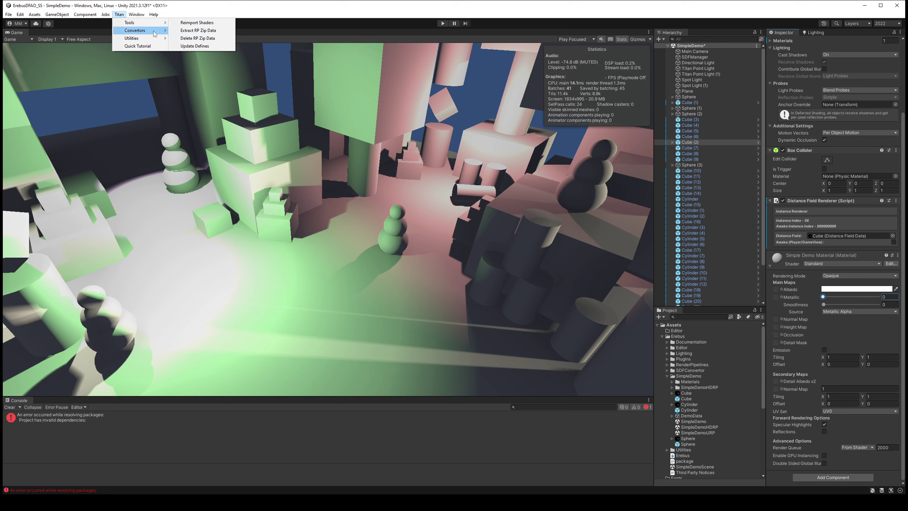
pyautogui.moveTo(154, 31)
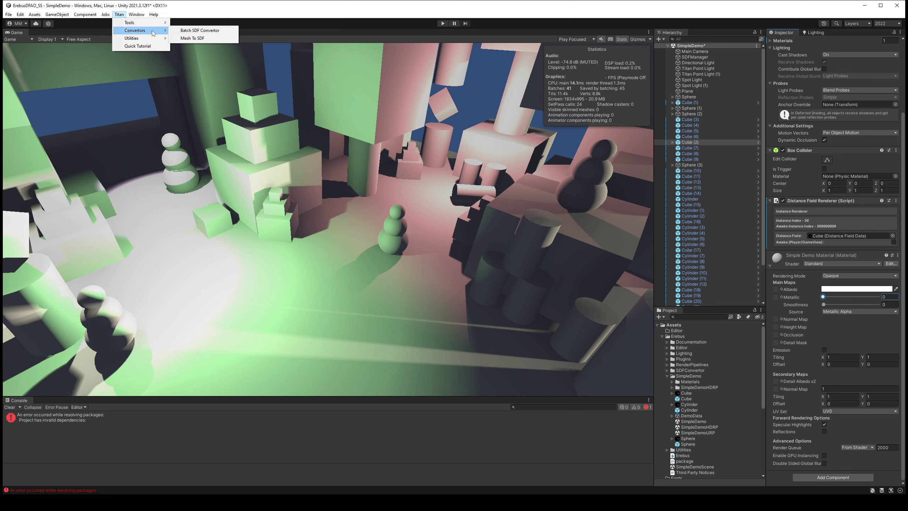
pyautogui.click(209, 39)
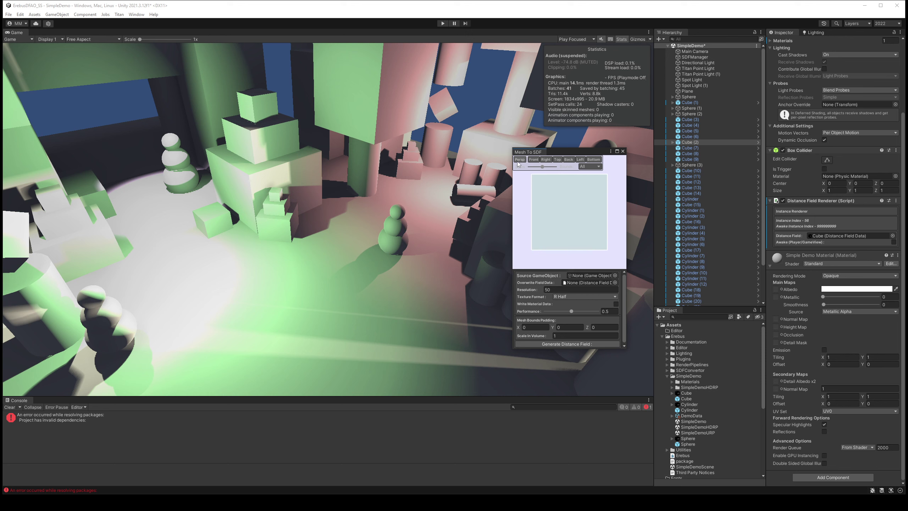
# - Set Sphere as the Source GameObject, enlarge the window and generate the distance field
pyautogui.moveTo(686, 356); pyautogui.dragTo(611, 253)
pyautogui.click(615, 275)
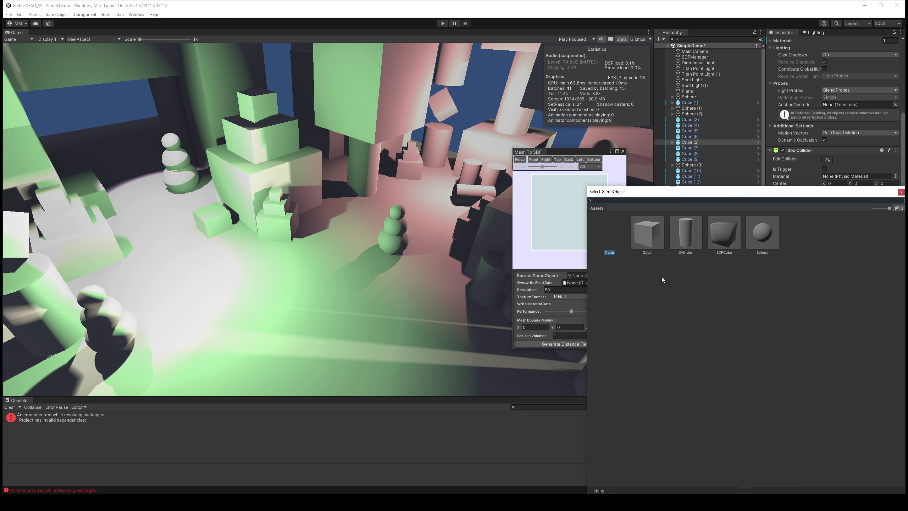
pyautogui.doubleClick(765, 237)
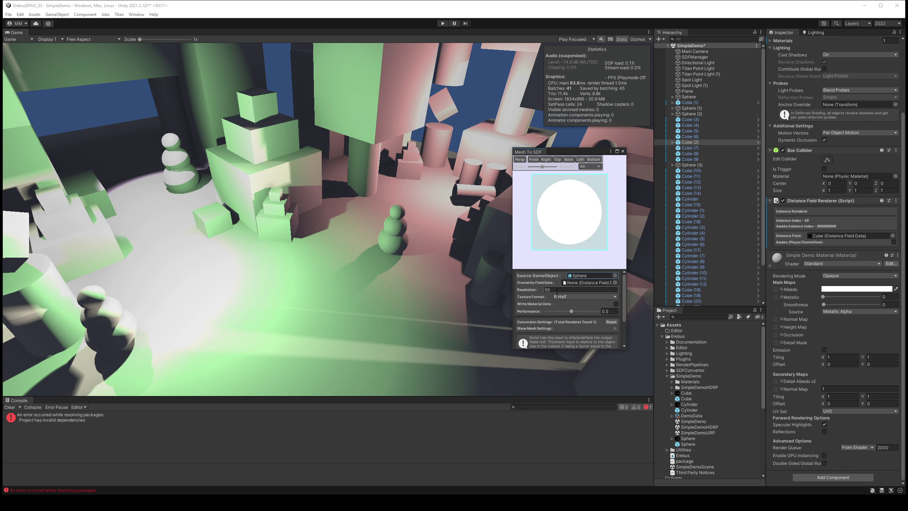
pyautogui.scroll(-3, 545, 305)
pyautogui.moveTo(562, 148); pyautogui.dragTo(550, 72)
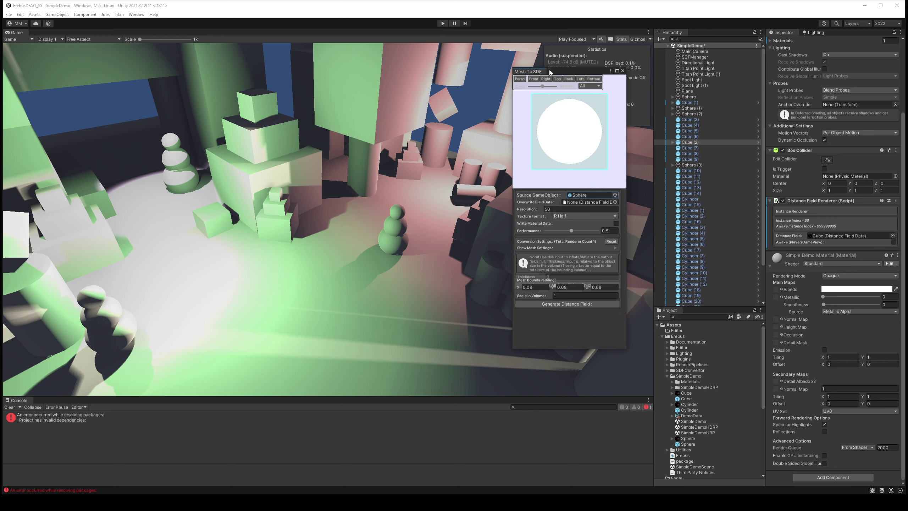
pyautogui.click(563, 305)
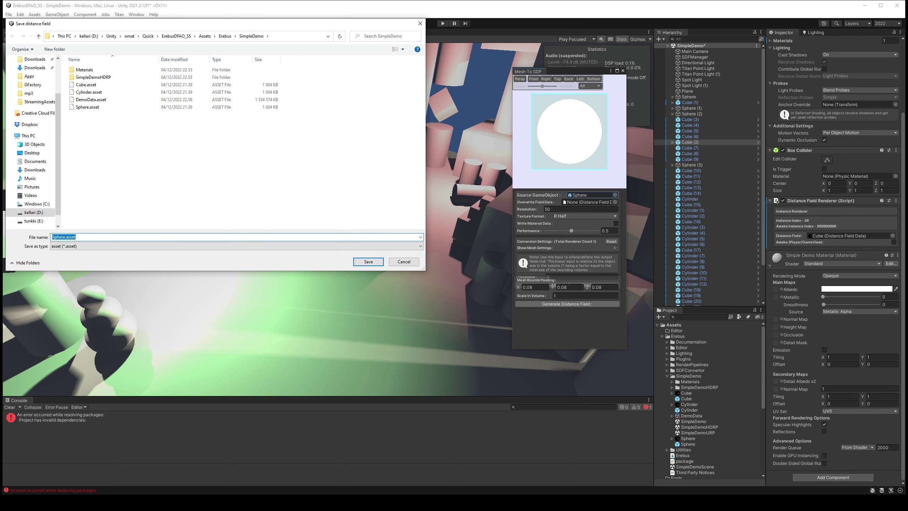
# - Save the sphere distance field as Assets/Erebus/SimpleDemo/test.asset
pyautogui.press('Escape')
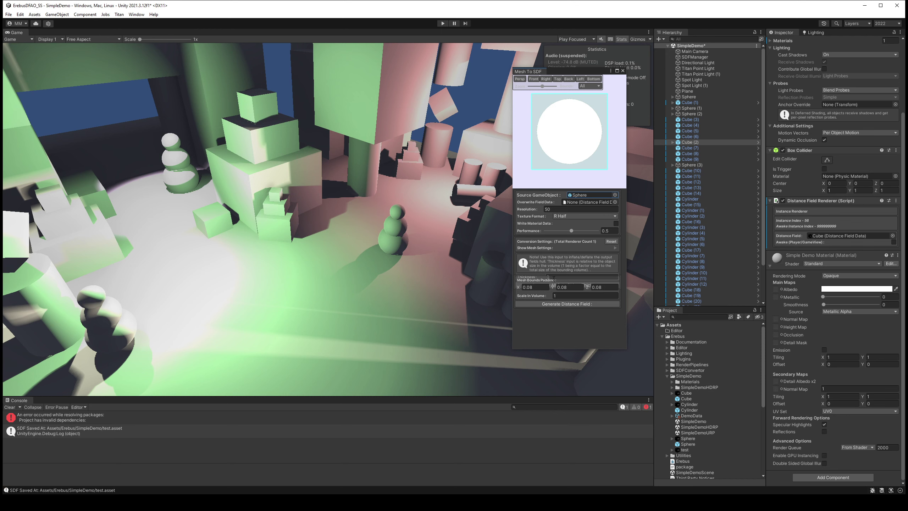
# - Expand and collapse the converter's mesh list and view the save message details
pyautogui.click(615, 248)
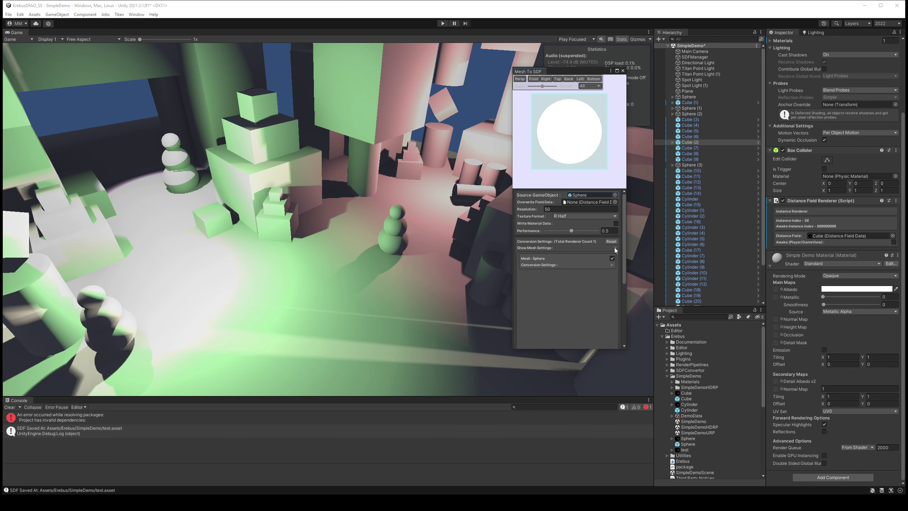
pyautogui.click(615, 248)
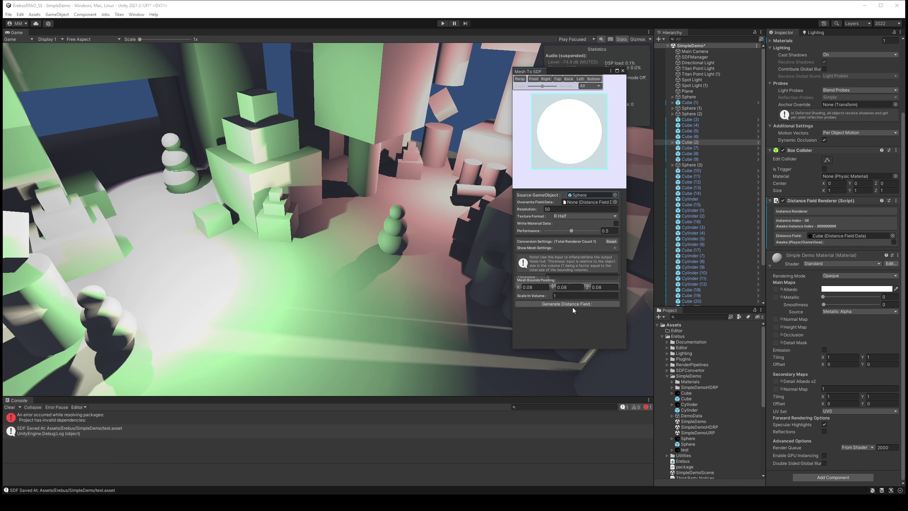
pyautogui.click(108, 432)
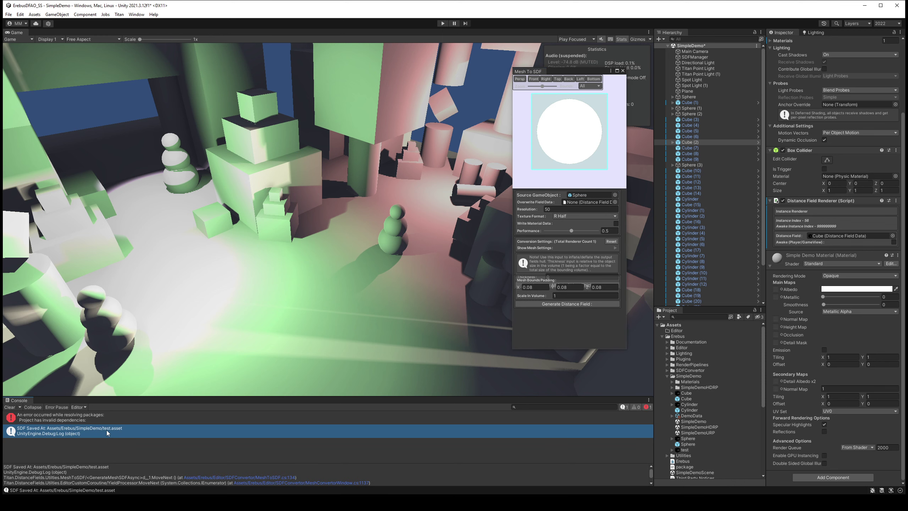
# - Preview test.asset's sphere field in Debug mode zoomed out, then close the Mesh To SDF converter
pyautogui.click(687, 449)
pyautogui.moveTo(878, 170); pyautogui.dragTo(844, 177)
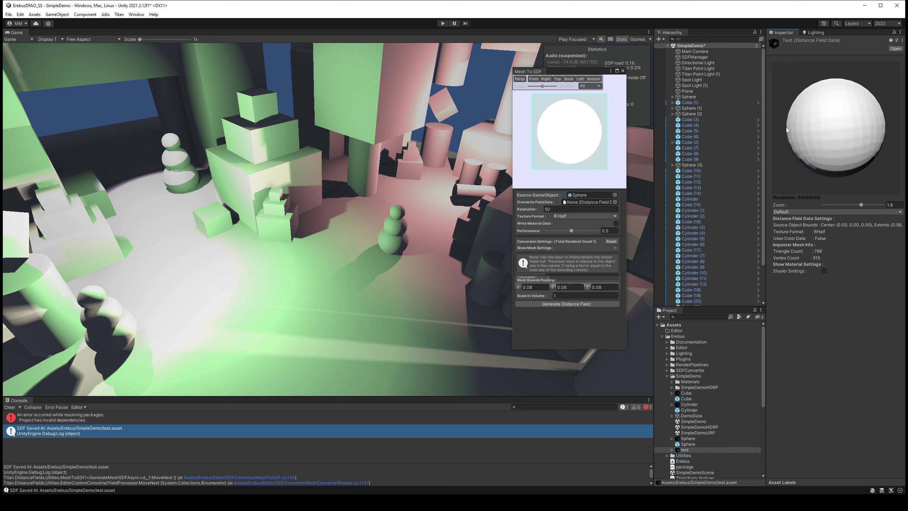
pyautogui.click(821, 212)
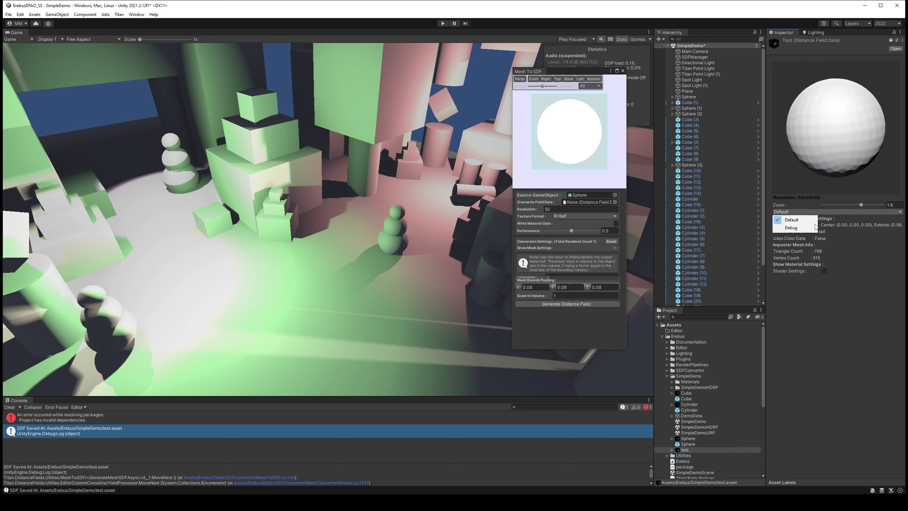
pyautogui.click(814, 225)
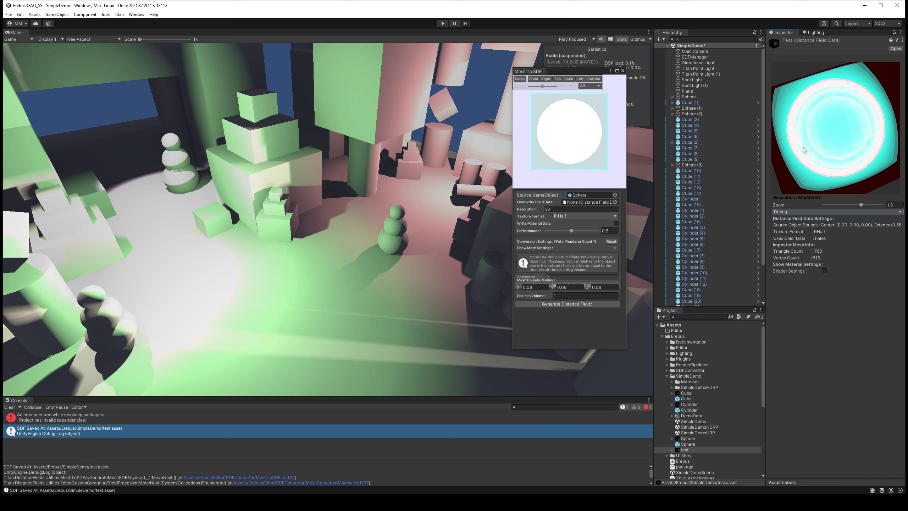
pyautogui.moveTo(862, 204); pyautogui.dragTo(827, 205)
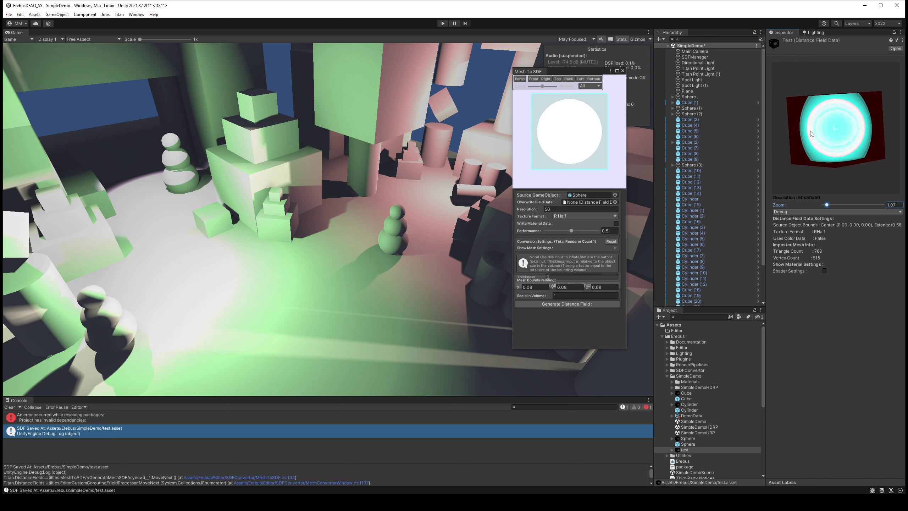
pyautogui.click(622, 71)
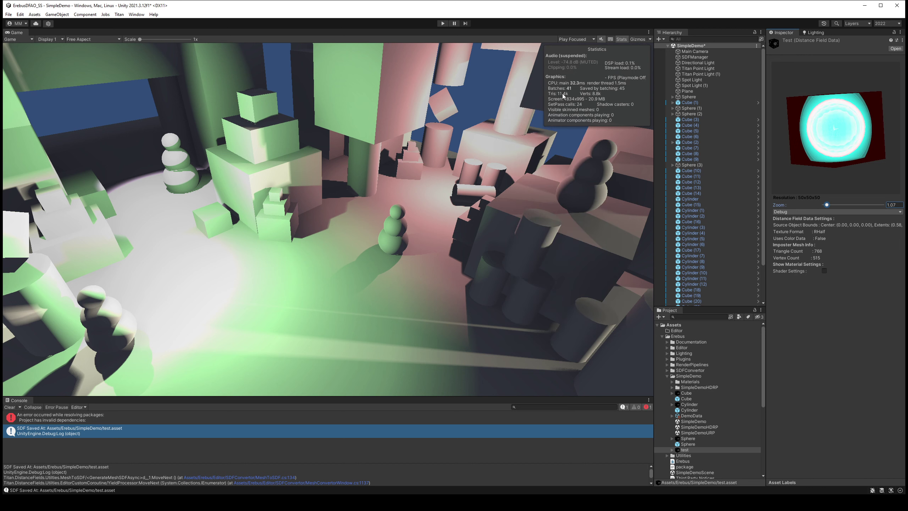